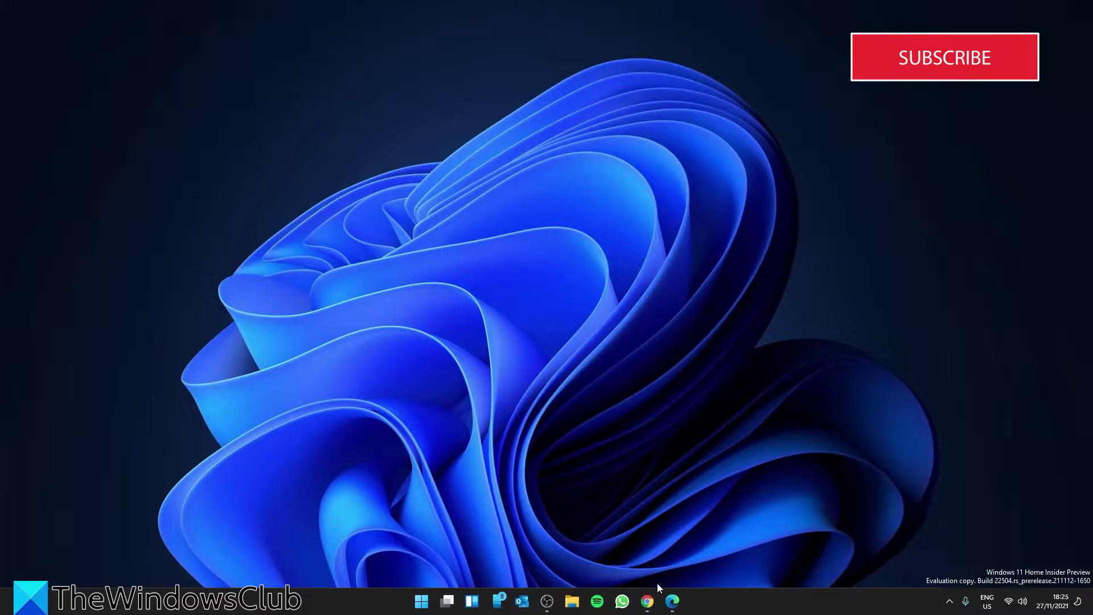
Restore the Edge window with the 'Best Multitasking Settings' article from the taskbar
{"action": "left_click", "coordinate": [672, 602]}
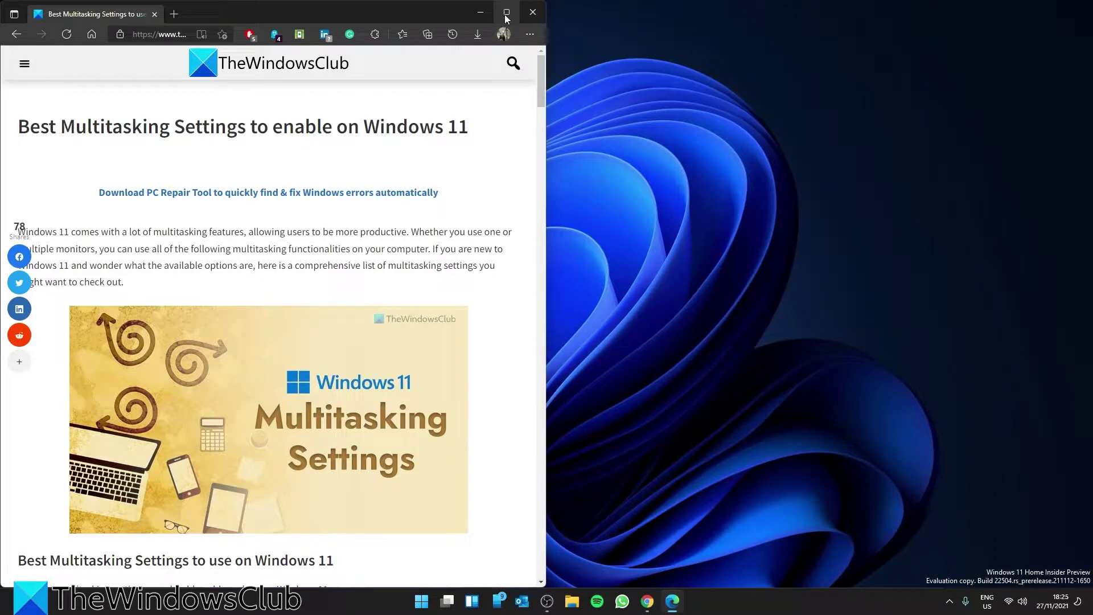
Preview Edge's snap layouts without snapping, minimise the article window, and open Start
{"action": "mouse_move", "coordinate": [506, 18]}
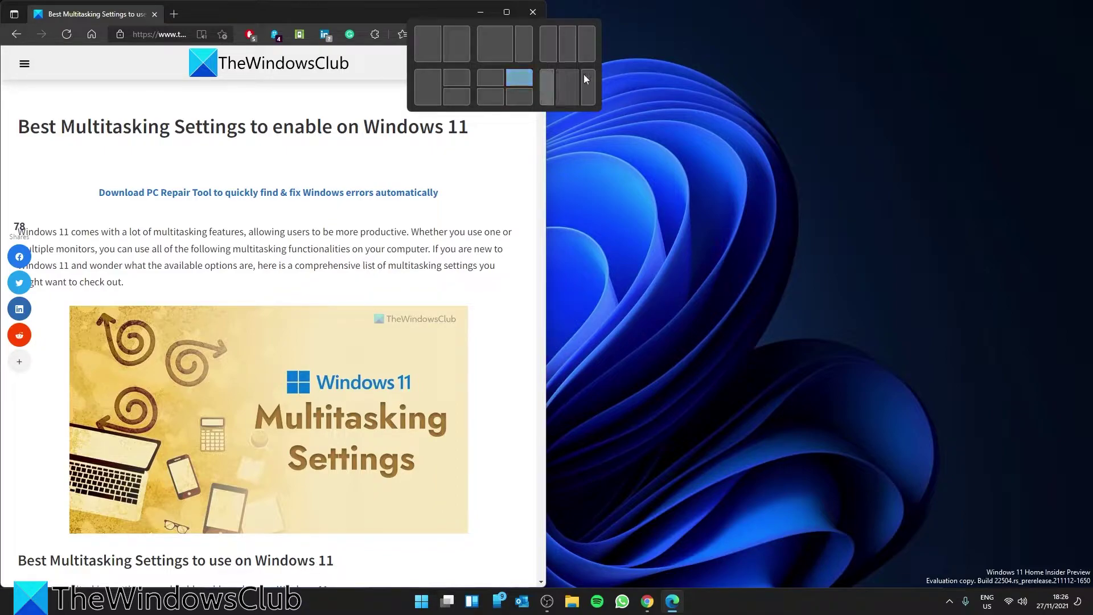
{"action": "left_click", "coordinate": [733, 117]}
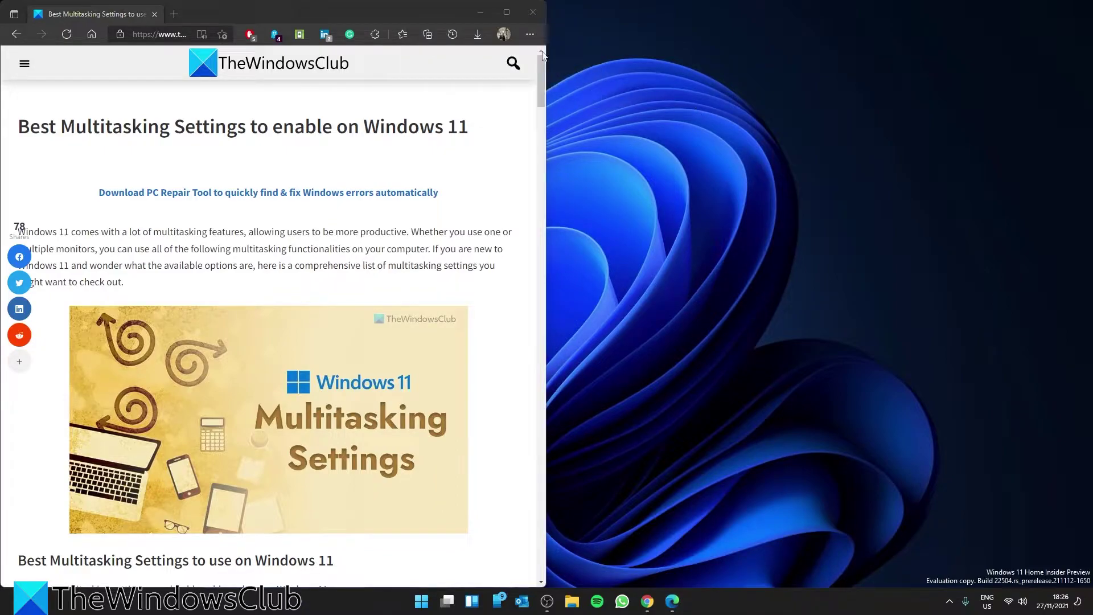
{"action": "left_click", "coordinate": [479, 13]}
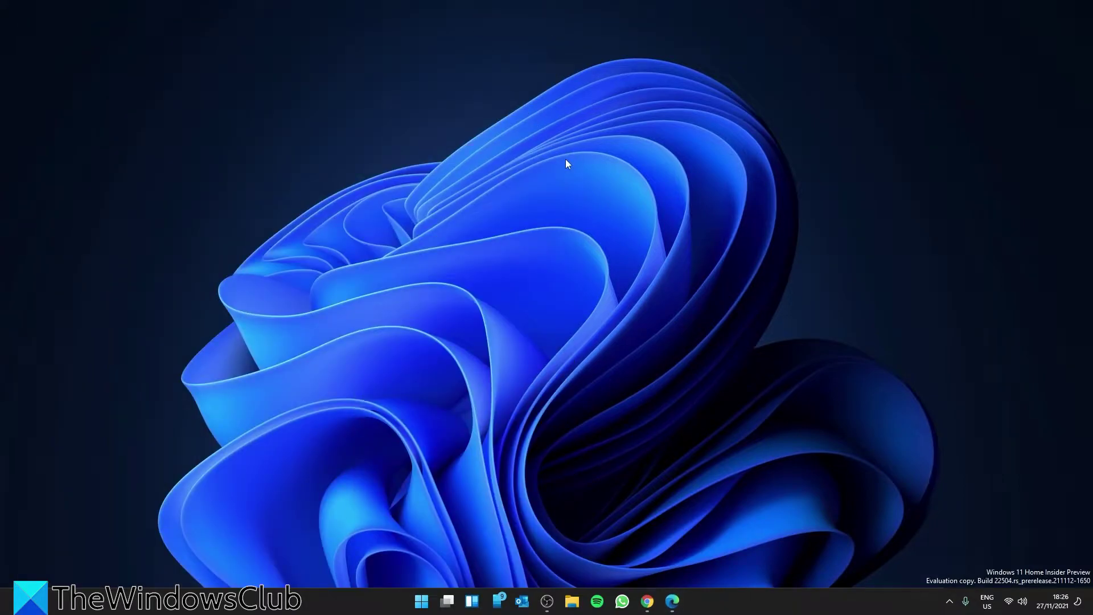
{"action": "left_click", "coordinate": [422, 601]}
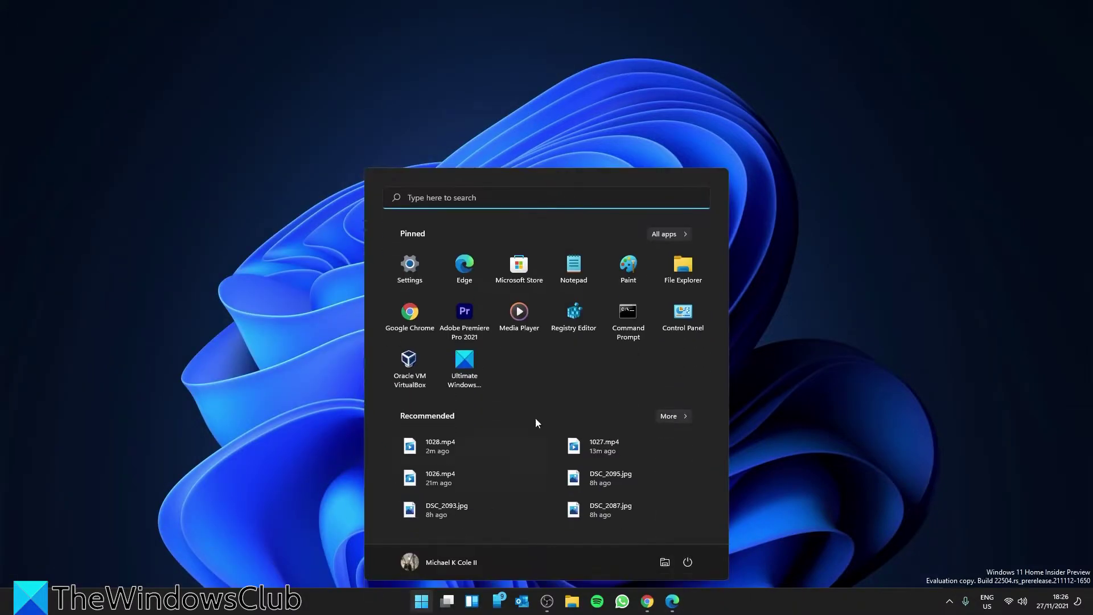
Expand Snap windows on the Settings Multi-tasking page, then switch back to the Edge article
{"action": "left_click", "coordinate": [414, 267]}
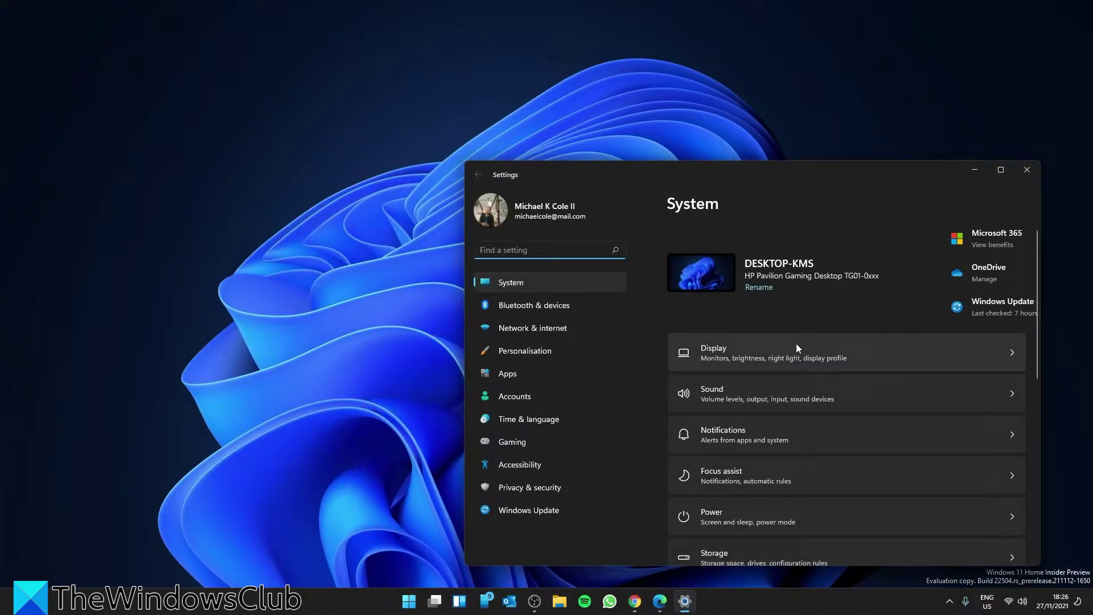
{"action": "scroll", "coordinate": [796, 346], "scroll_direction": "down", "scroll_amount": 4}
{"action": "left_click", "coordinate": [1012, 434]}
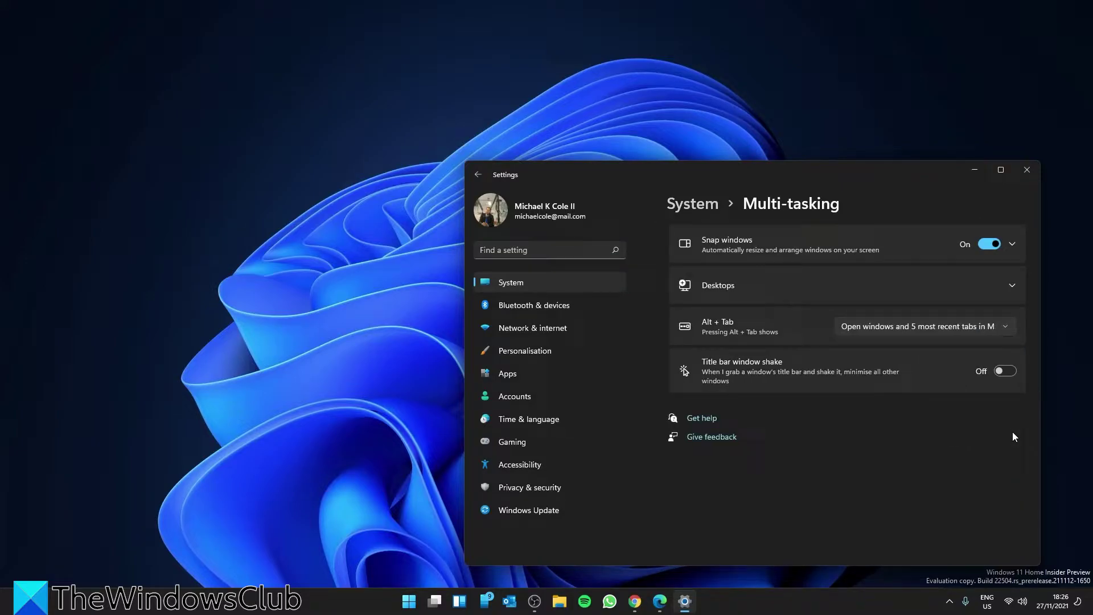
{"action": "left_click", "coordinate": [1010, 246]}
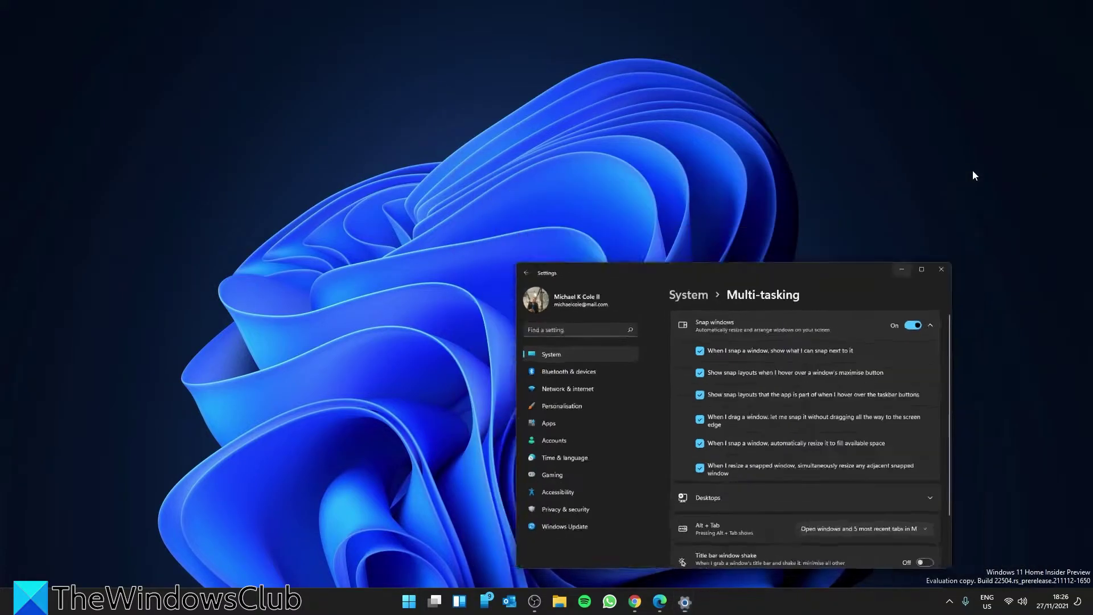
{"action": "left_click", "coordinate": [972, 170]}
{"action": "left_click", "coordinate": [660, 603]}
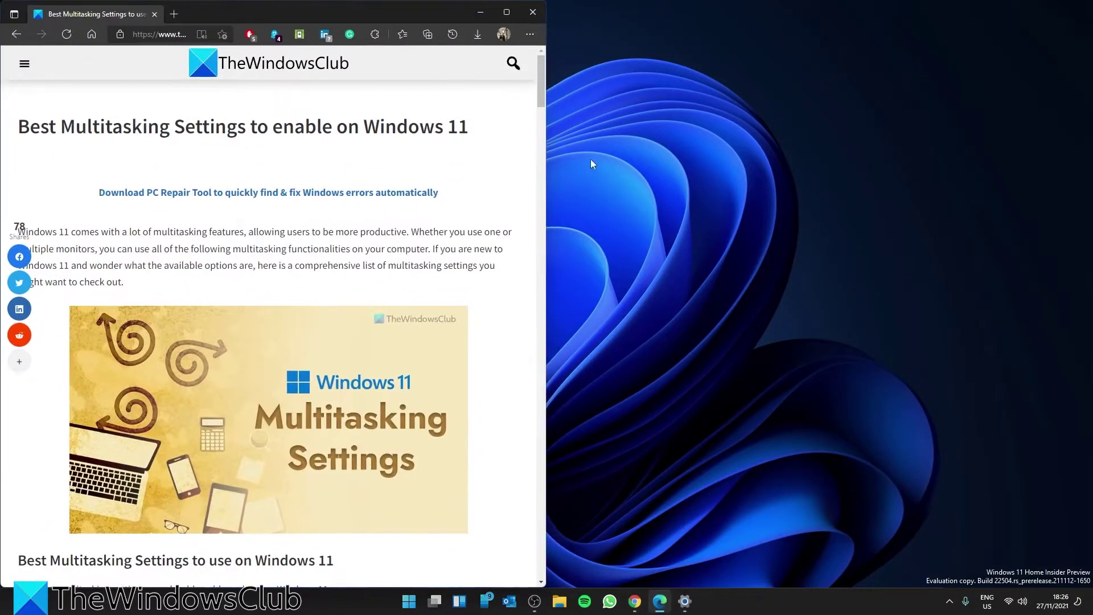
Snap Edge into the left half and Settings into the right half
{"action": "mouse_move", "coordinate": [506, 15]}
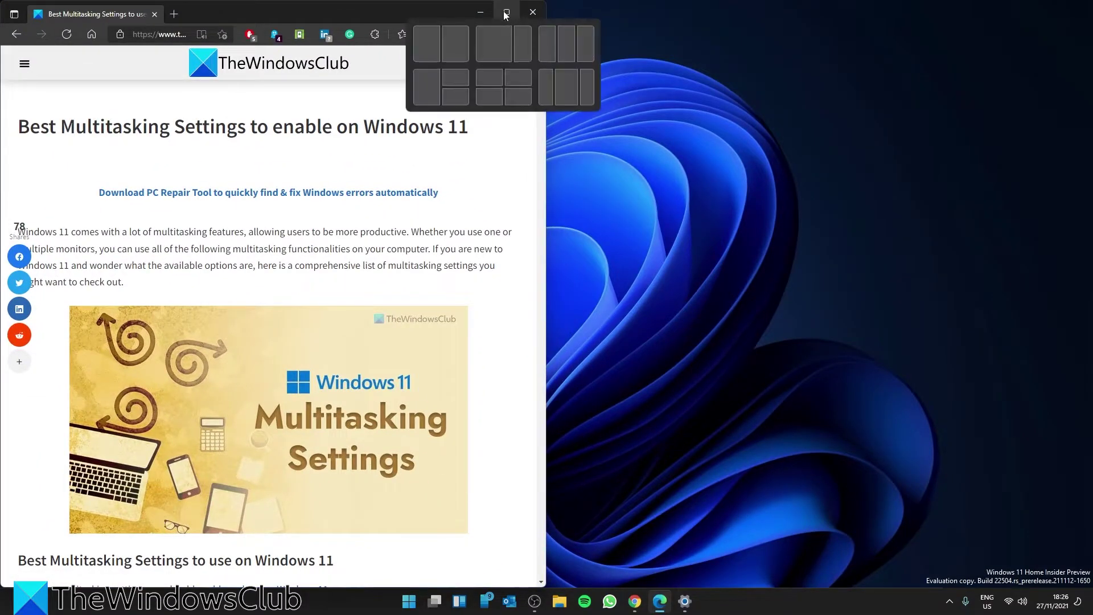
{"action": "left_click", "coordinate": [437, 52]}
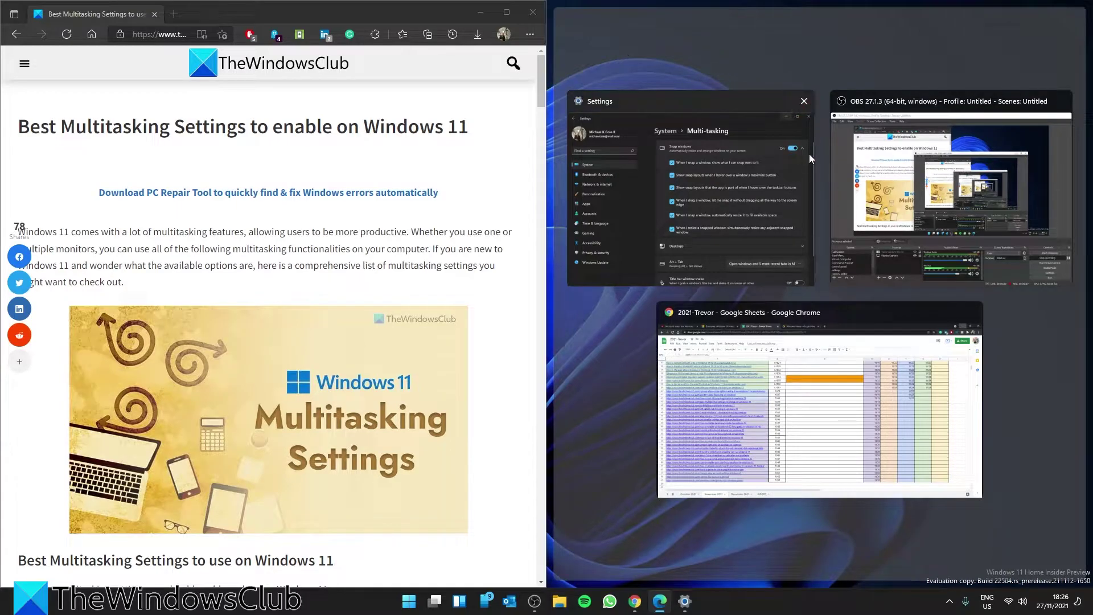
{"action": "left_click", "coordinate": [723, 209]}
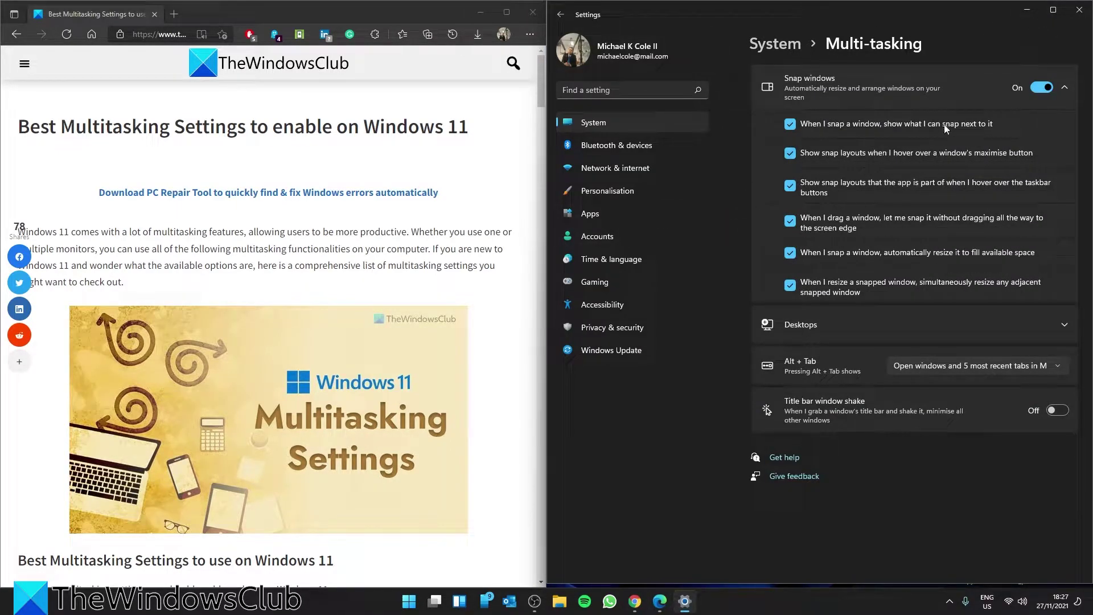
Snap Settings top-right and Chrome bottom-right, then exit Chrome despite its download
{"action": "left_click", "coordinate": [1054, 11]}
{"action": "left_click", "coordinate": [1054, 11]}
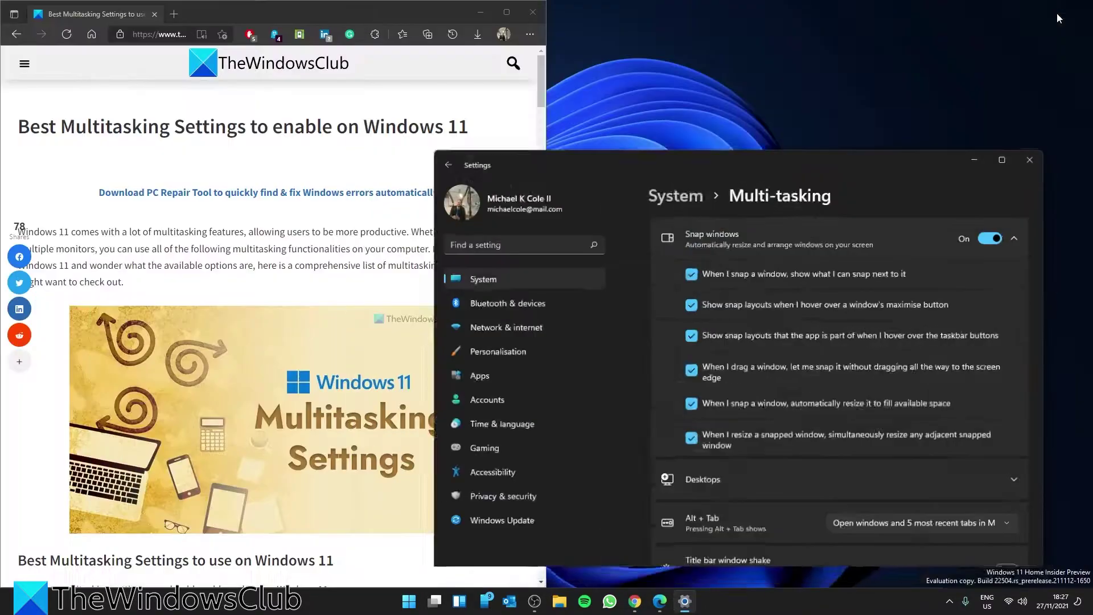
{"action": "mouse_move", "coordinate": [1002, 173]}
{"action": "left_click", "coordinate": [1003, 225]}
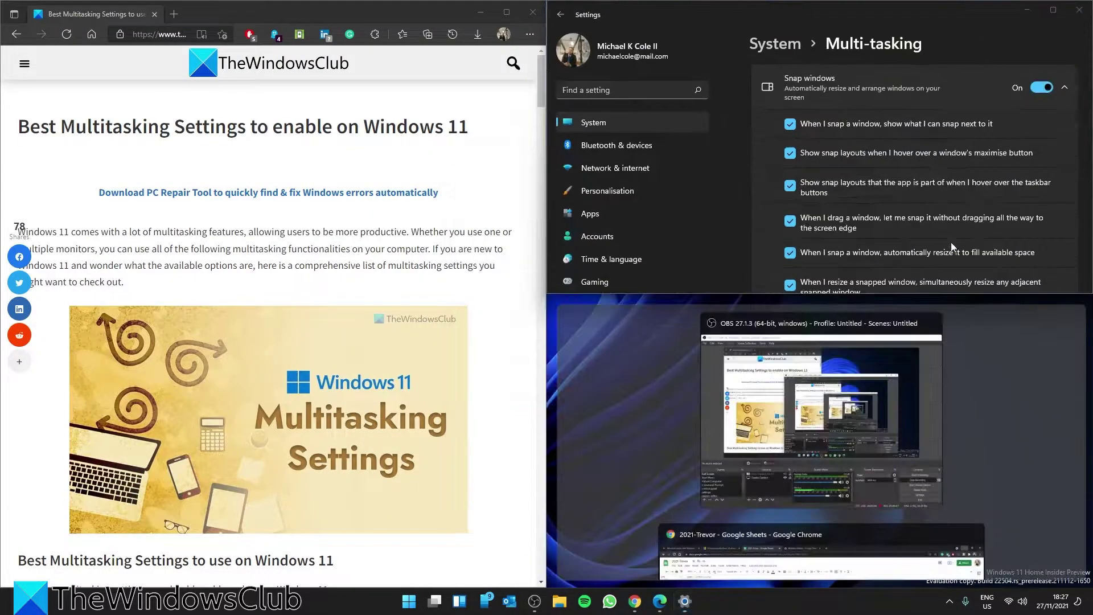
{"action": "left_click", "coordinate": [783, 566]}
{"action": "left_click", "coordinate": [1079, 302]}
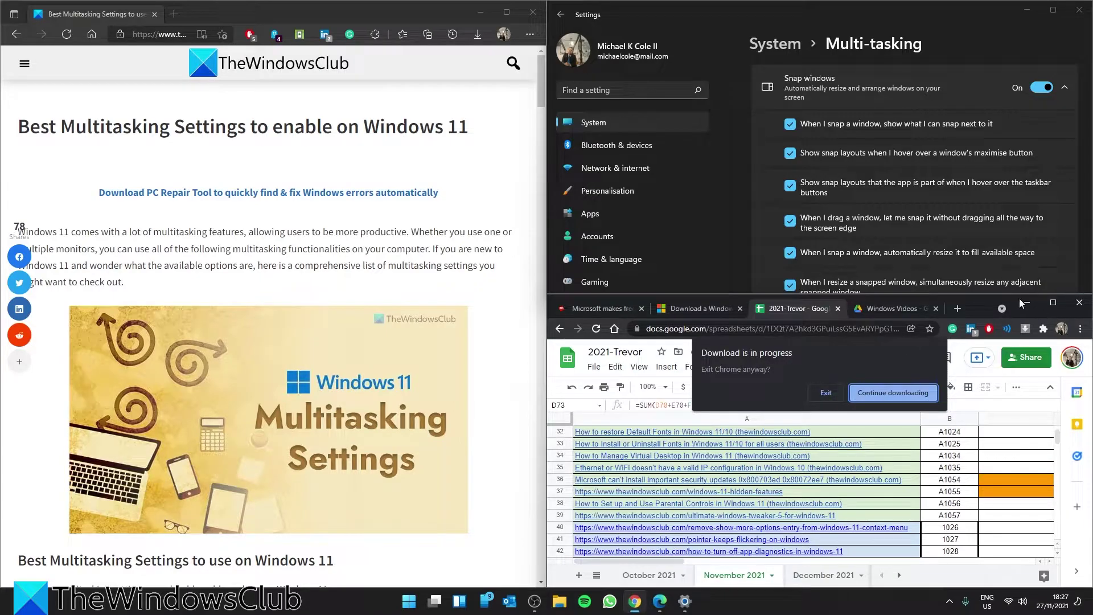
{"action": "left_click", "coordinate": [826, 393]}
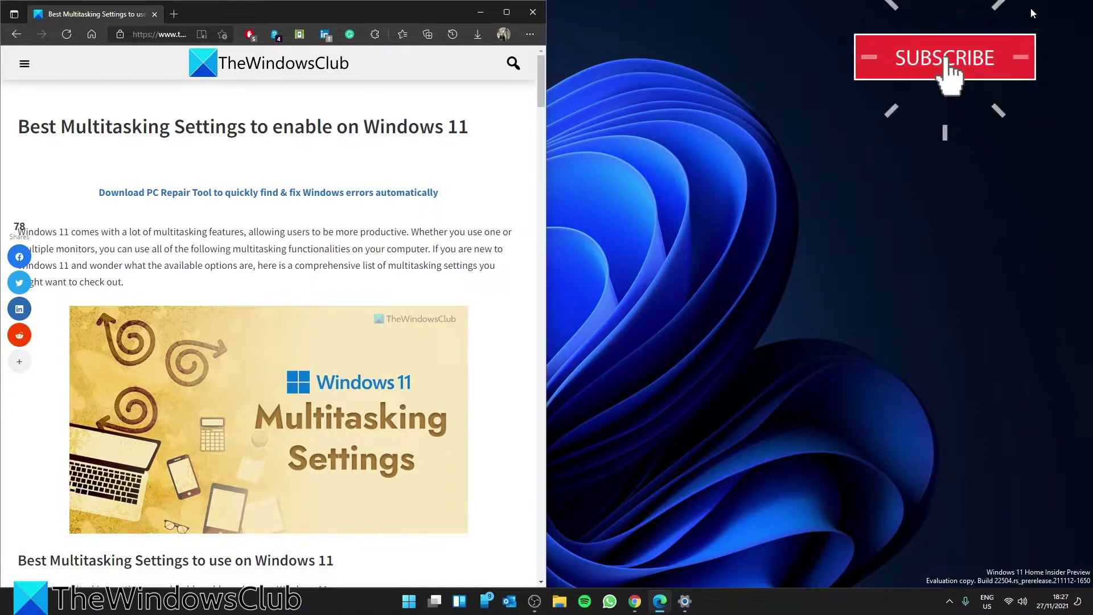
{"action": "left_click", "coordinate": [409, 602]}
{"action": "left_click", "coordinate": [419, 278]}
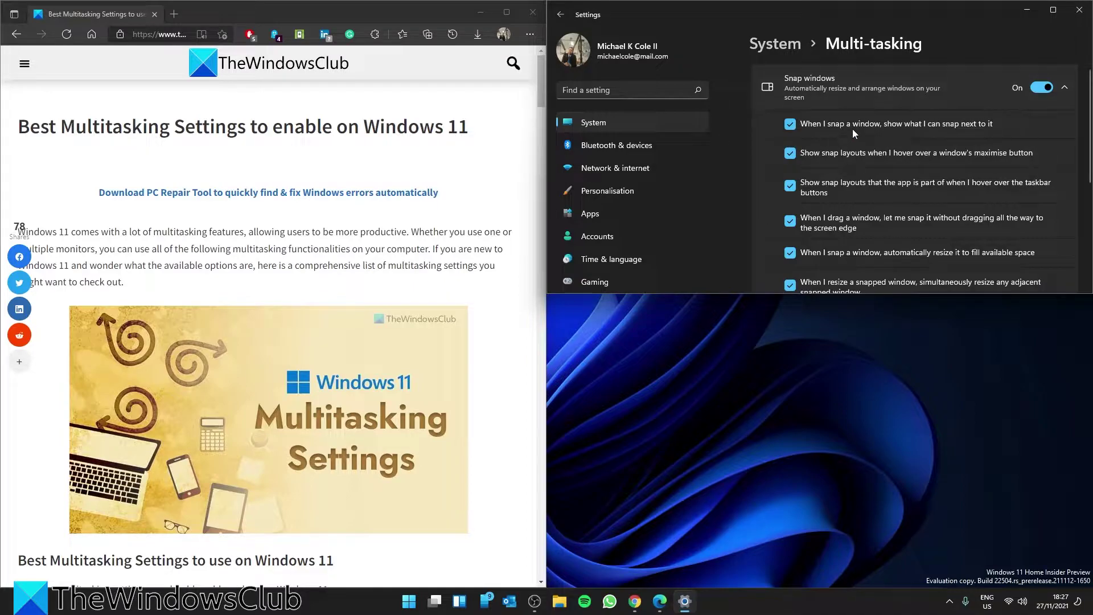
{"action": "scroll", "coordinate": [941, 158], "scroll_direction": "down", "scroll_amount": 1}
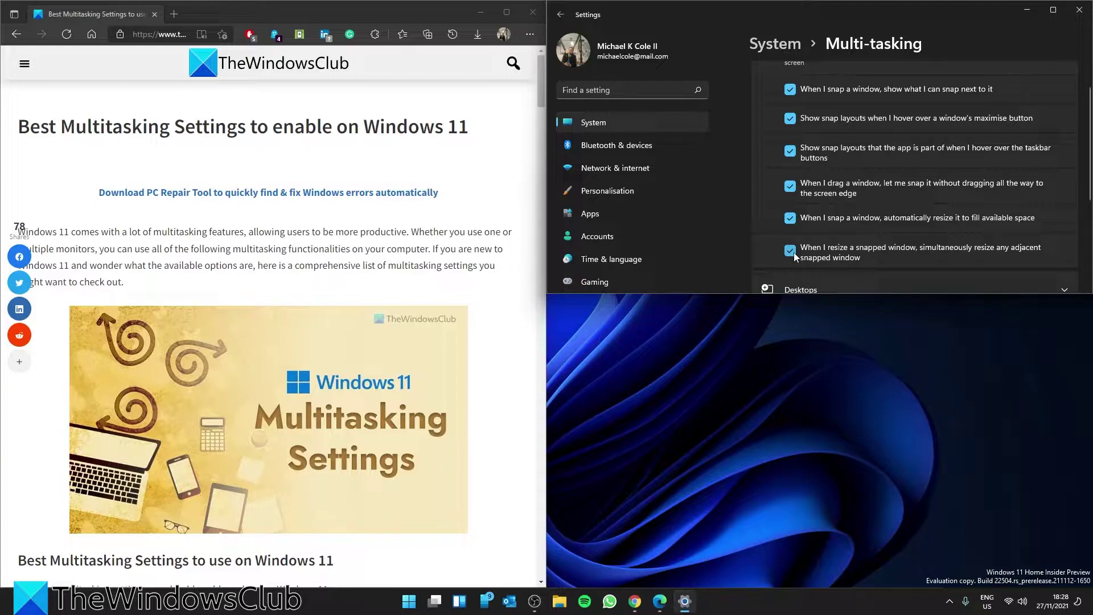
{"action": "left_click", "coordinate": [1027, 11]}
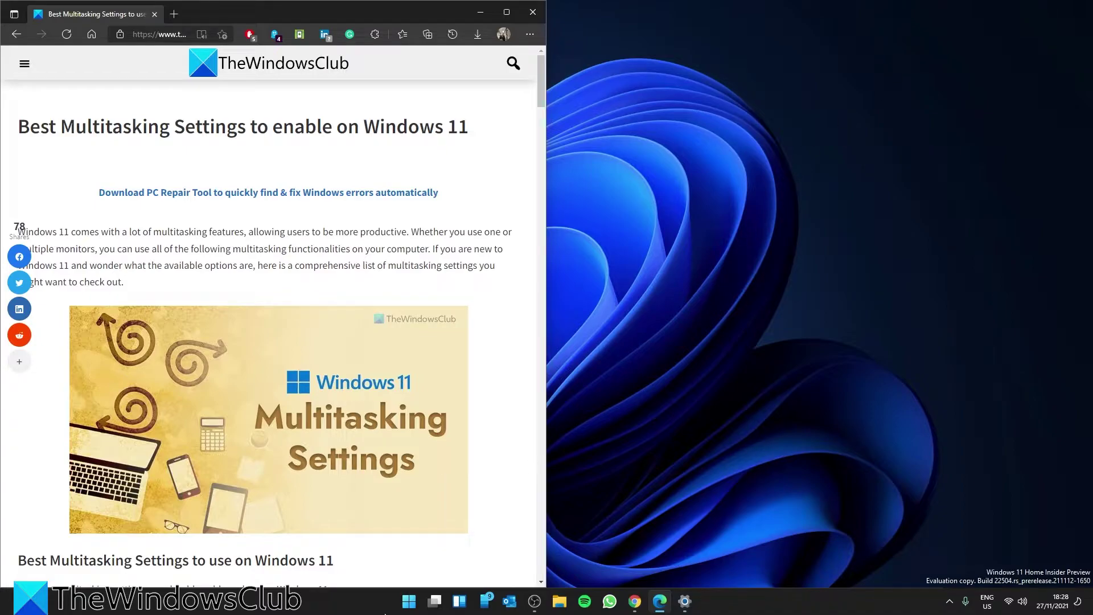
Launch Settings and go to System > Multi-tasking
{"action": "left_click", "coordinate": [409, 601]}
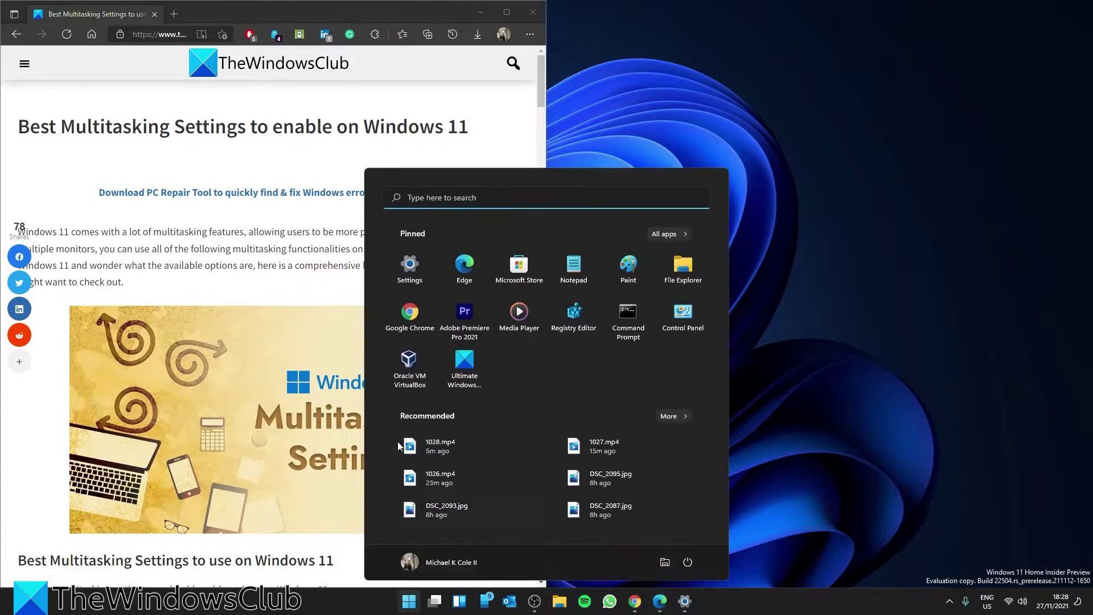
{"action": "left_click", "coordinate": [409, 268]}
{"action": "left_click", "coordinate": [1051, 9]}
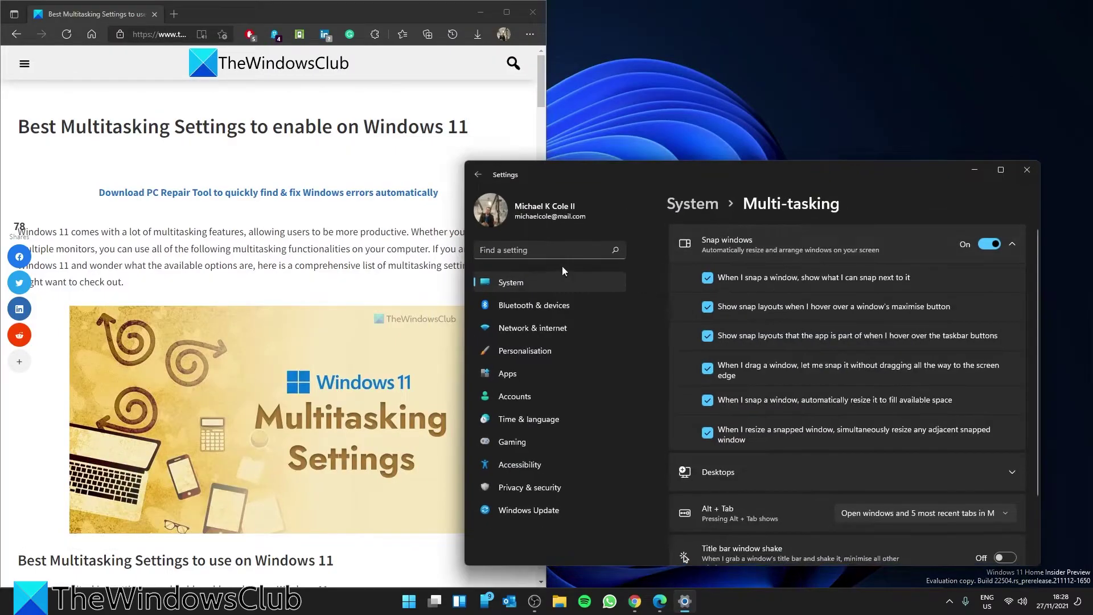
{"action": "left_click", "coordinate": [697, 212]}
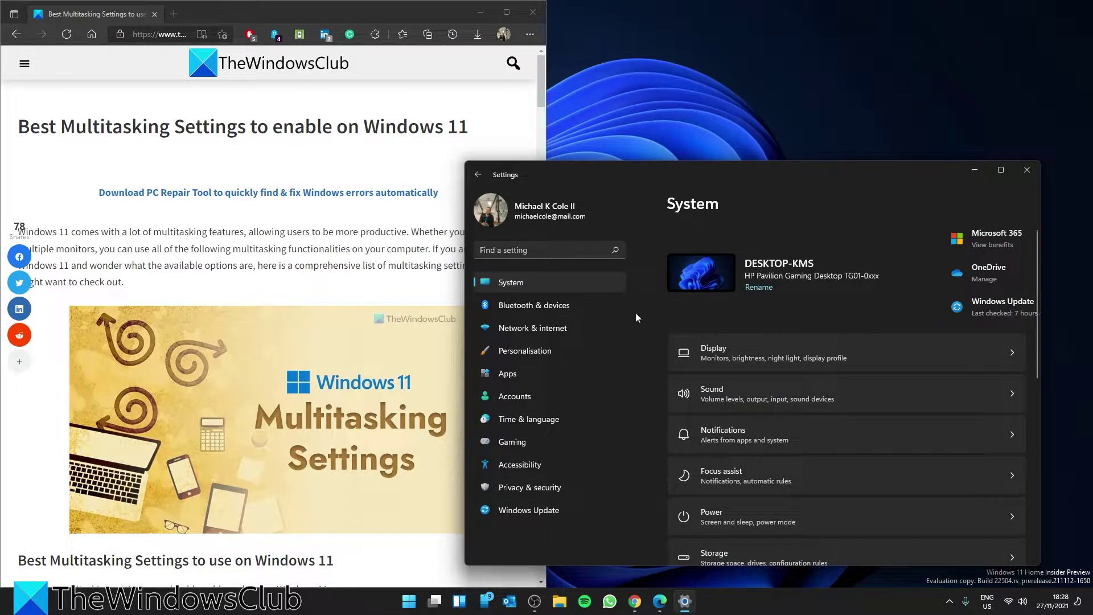
{"action": "scroll", "coordinate": [776, 380], "scroll_direction": "down", "scroll_amount": 5}
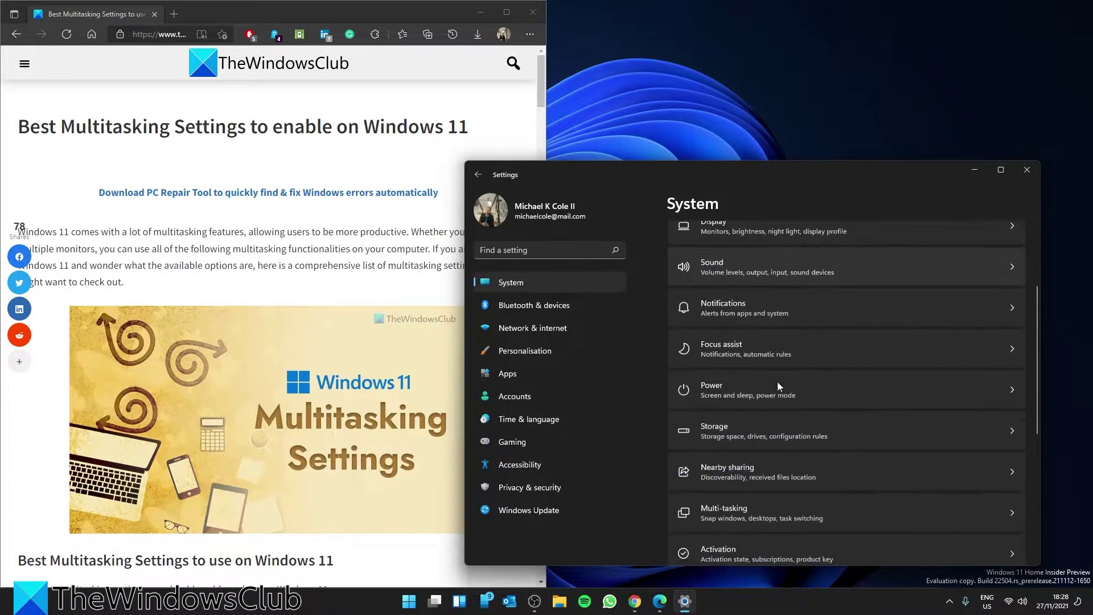
{"action": "left_click", "coordinate": [1013, 380]}
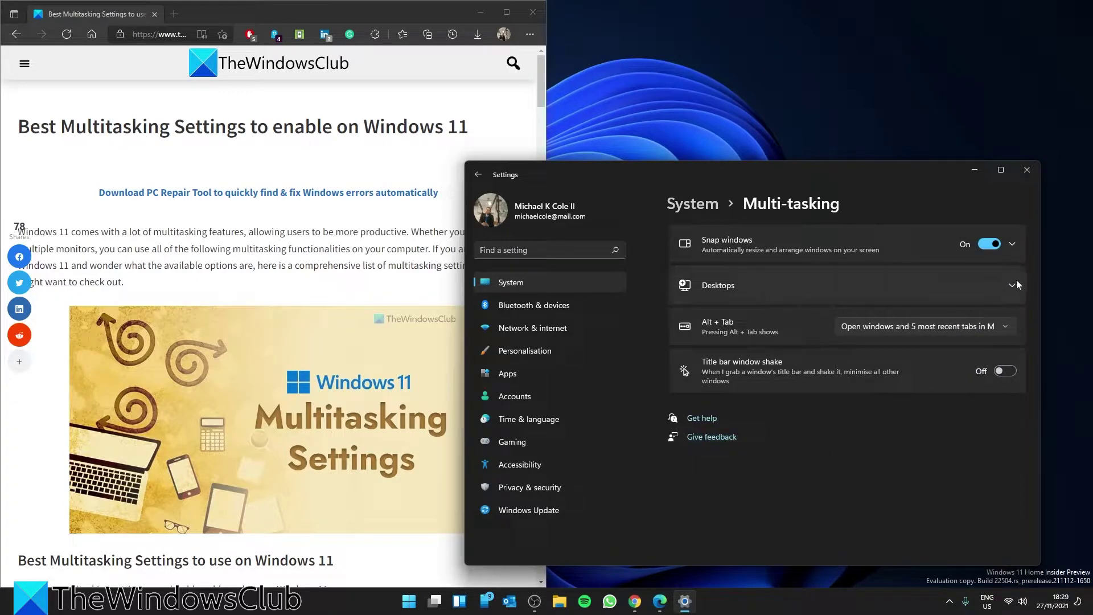
Set the Desktops taskbar option to show open windows on all desktops, then close Settings
{"action": "left_click", "coordinate": [1013, 286]}
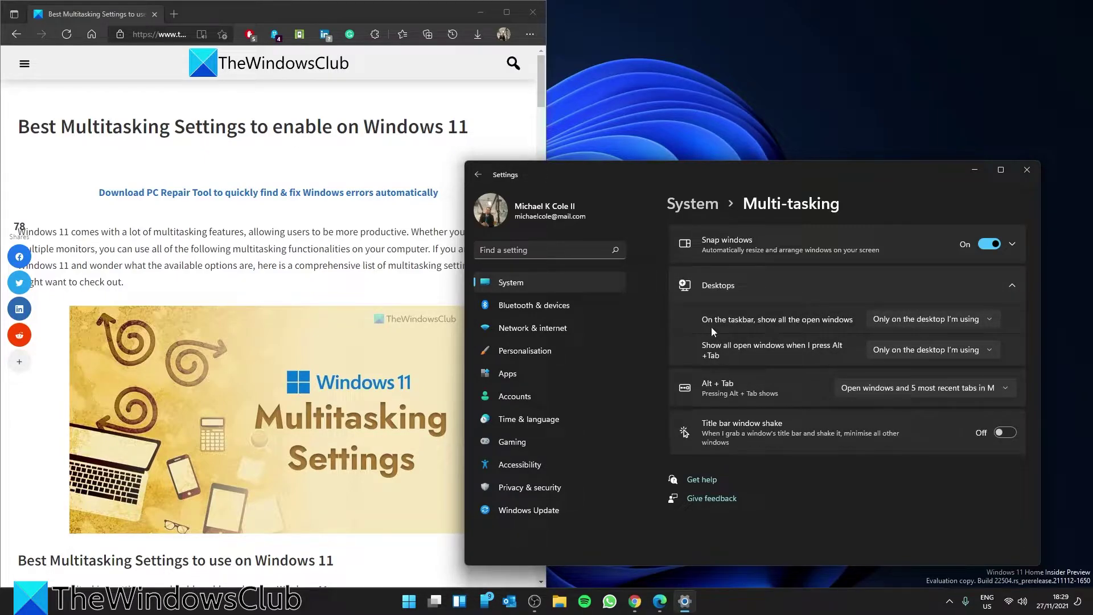
{"action": "left_click", "coordinate": [993, 317]}
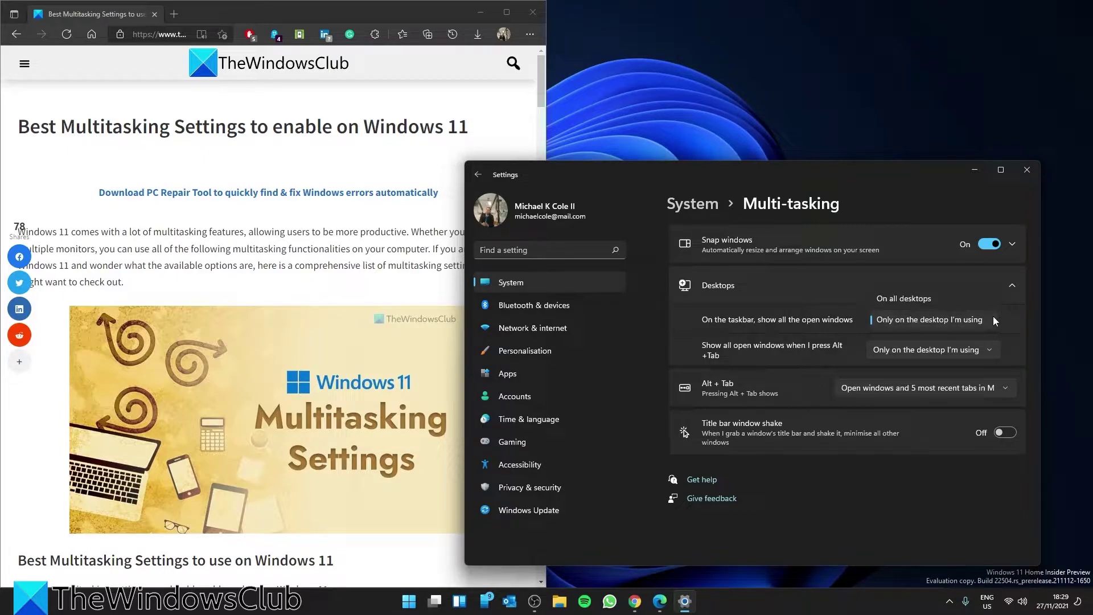
{"action": "left_click", "coordinate": [933, 298]}
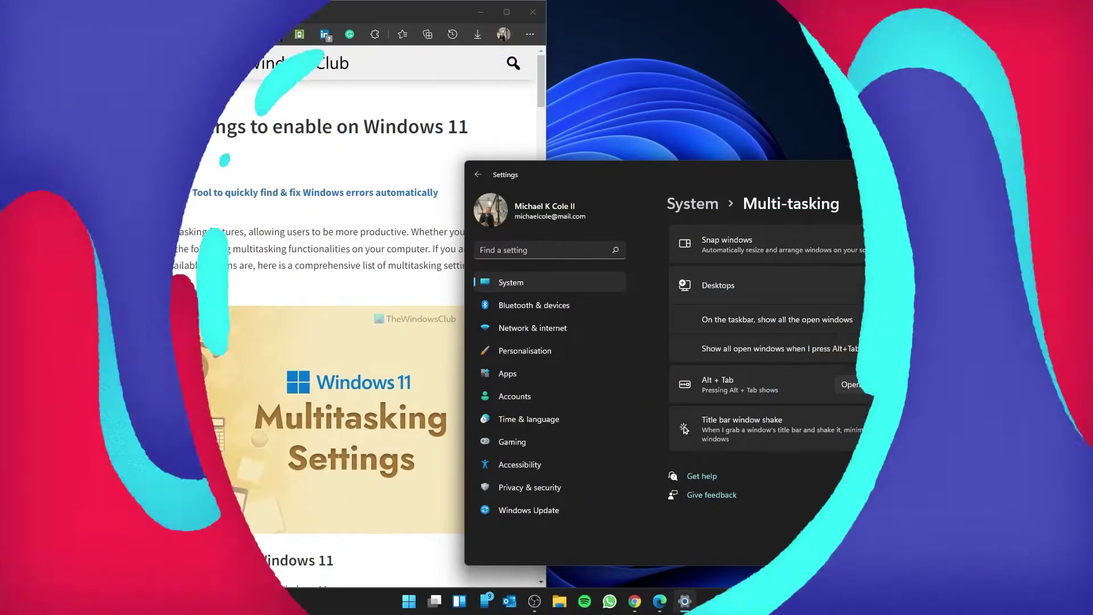
{"action": "left_click", "coordinate": [1025, 169]}
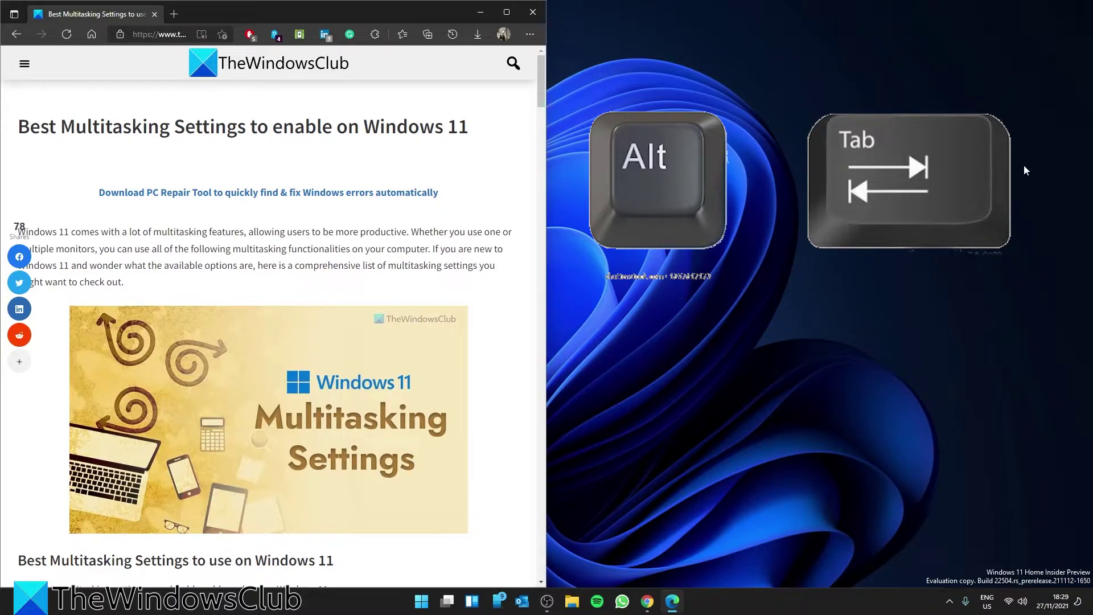
Reopen Settings on System > Multi-tasking and list the Alt + Tab display choices
{"action": "left_click", "coordinate": [421, 604]}
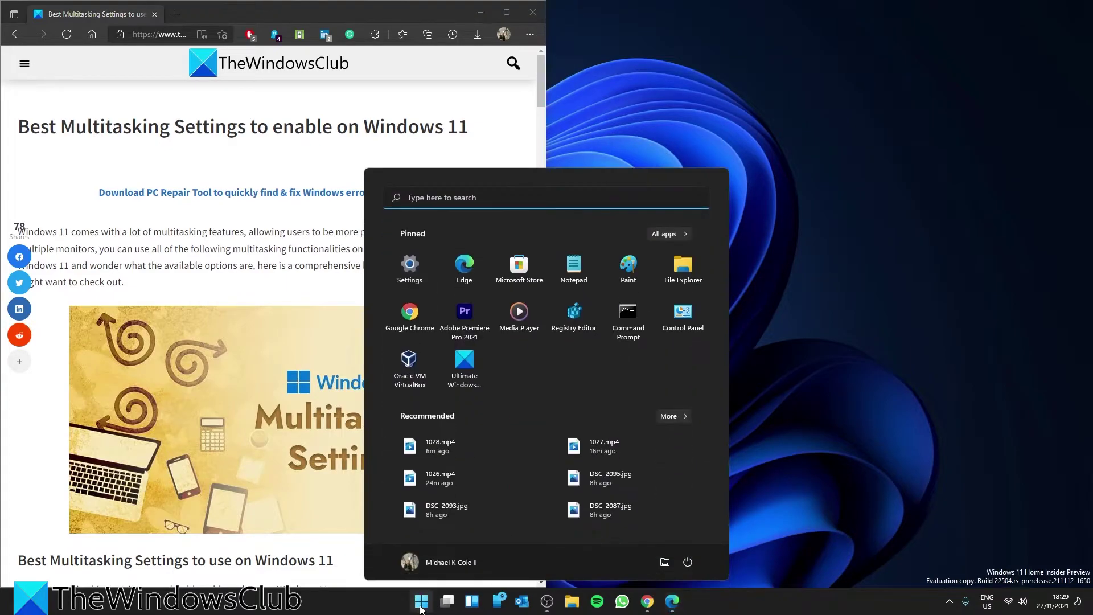
{"action": "left_click", "coordinate": [402, 278]}
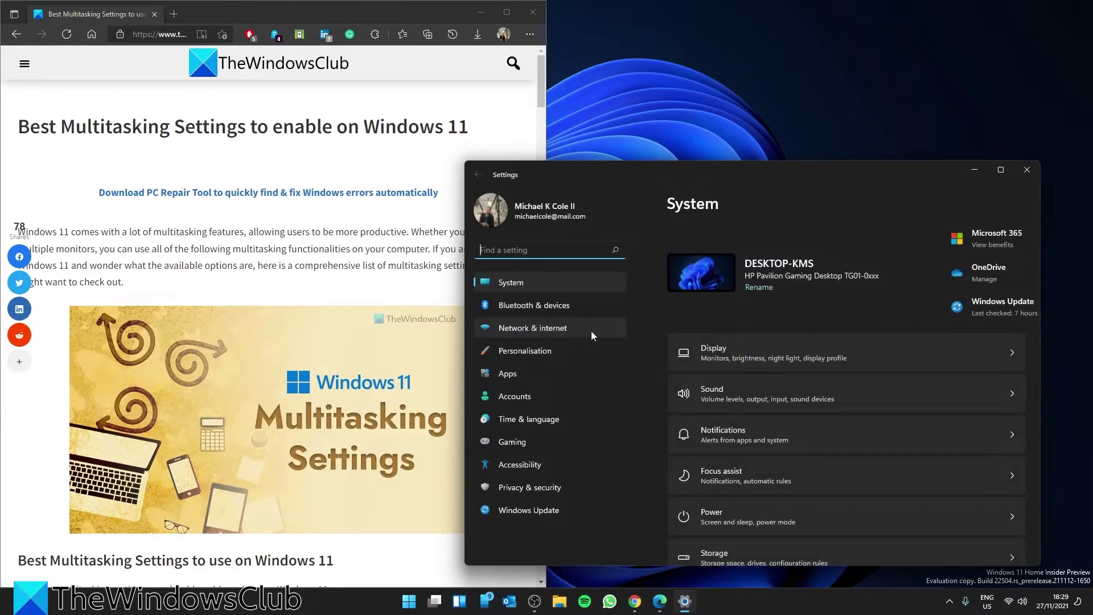
{"action": "scroll", "coordinate": [828, 384], "scroll_direction": "down", "scroll_amount": 3}
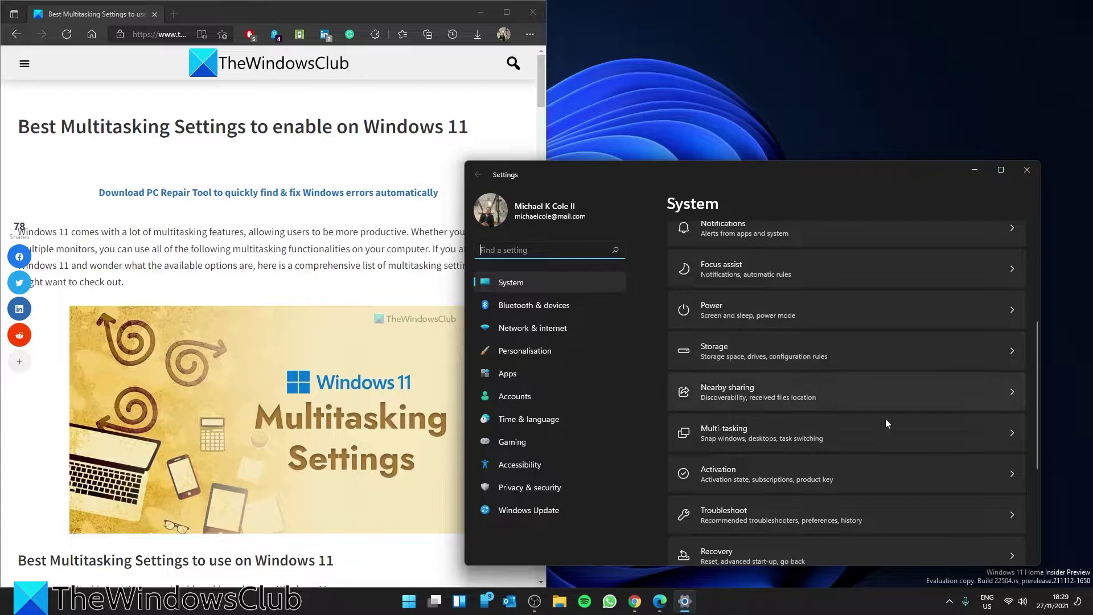
{"action": "left_click", "coordinate": [1014, 431]}
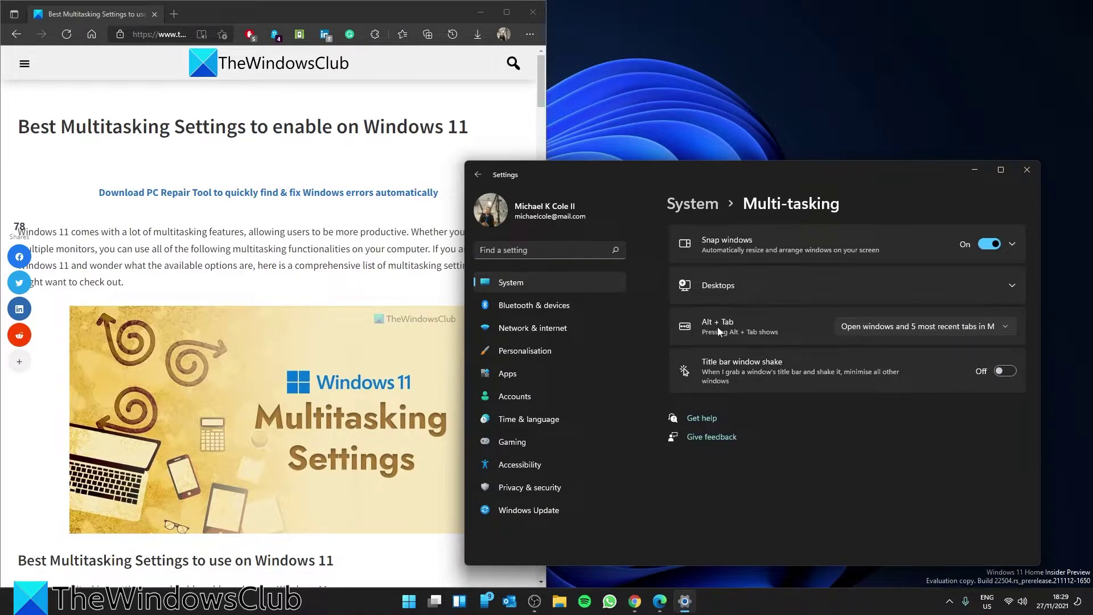
{"action": "left_click", "coordinate": [1010, 327]}
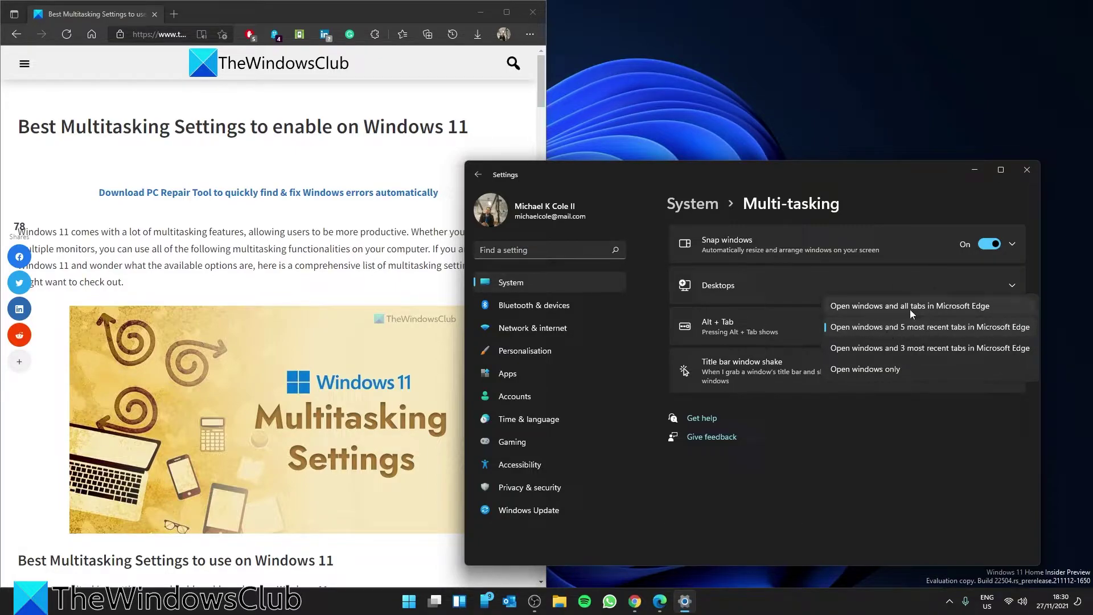
Open the multitasking article in a second Edge tab, then Alt+Tab to Chrome Downloads
{"action": "left_click", "coordinate": [975, 170]}
{"action": "left_click", "coordinate": [174, 14]}
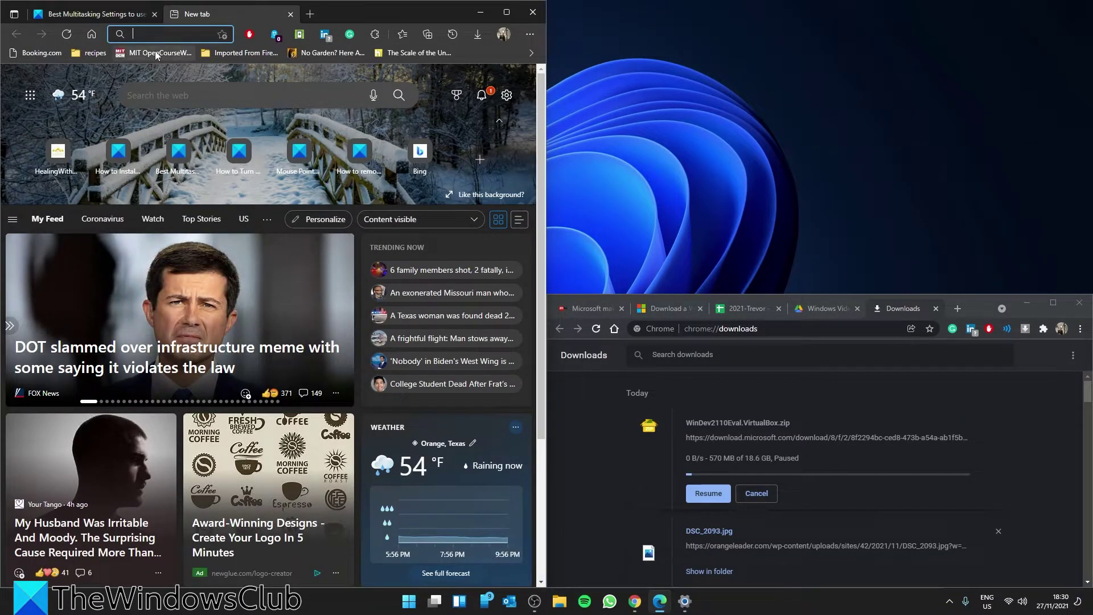
{"action": "left_click", "coordinate": [178, 154]}
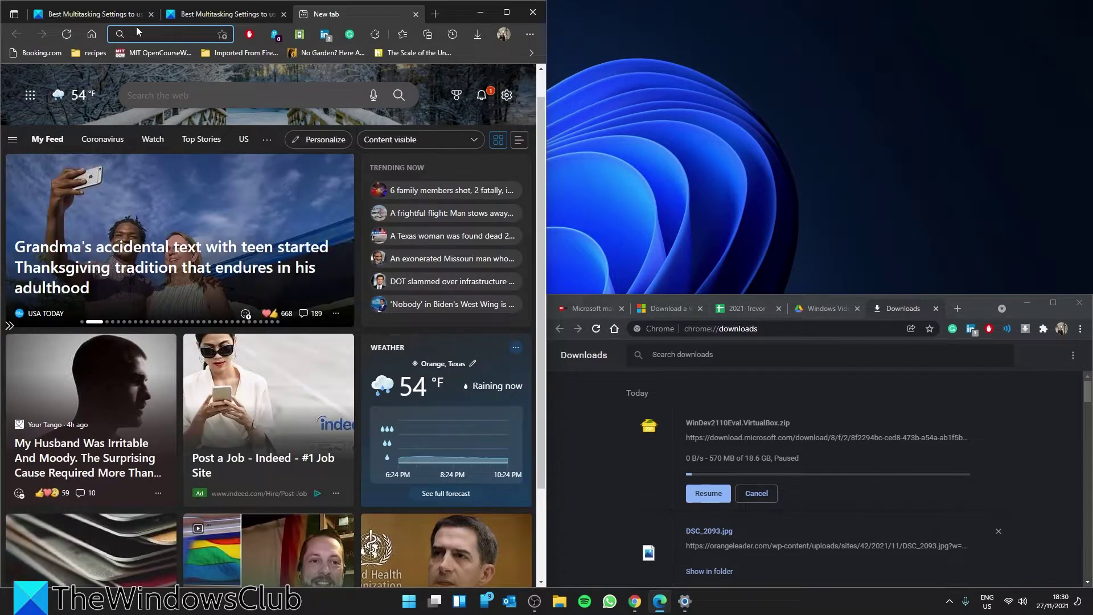
{"action": "left_click", "coordinate": [415, 14]}
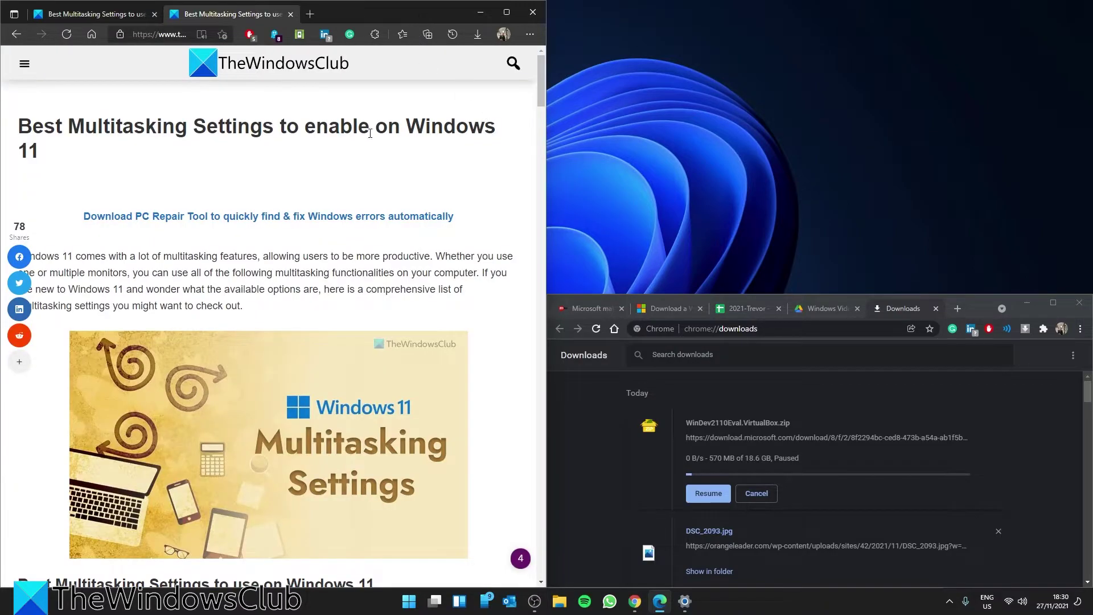
{"action": "key", "text": "alt+Tab"}
{"action": "key", "text": "alt+Tab"}
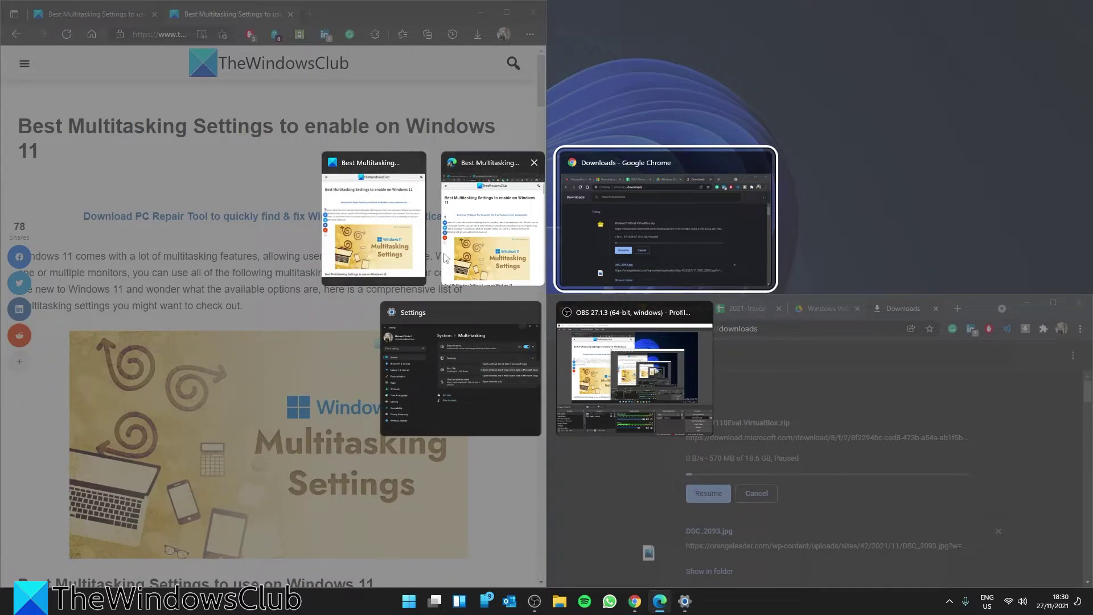
{"action": "left_click", "coordinate": [631, 213]}
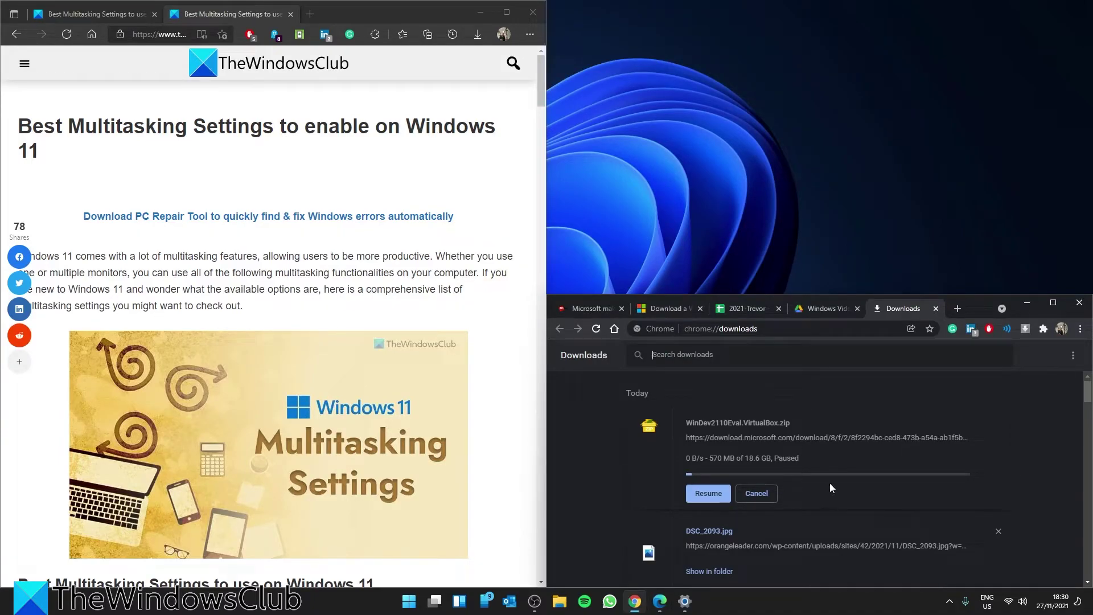
Set Alt + Tab to 'Open windows only' and test it in the window switcher
{"action": "left_click", "coordinate": [1027, 301]}
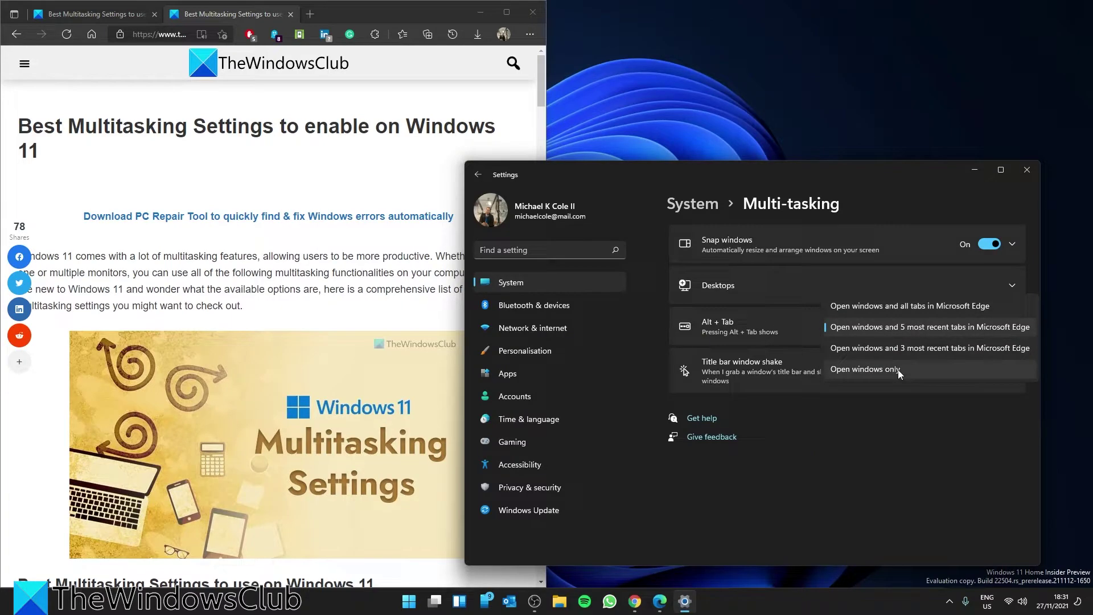
{"action": "left_click", "coordinate": [897, 370]}
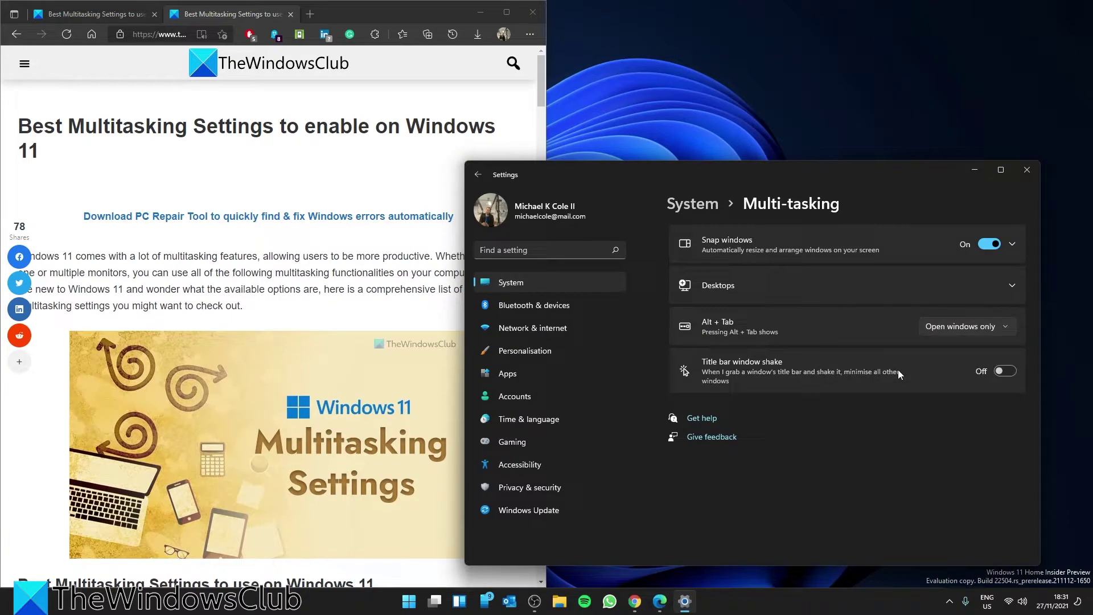
{"action": "key", "text": "alt+Tab"}
{"action": "key", "text": "alt+shift+Tab"}
{"action": "key", "text": "alt+Tab"}
{"action": "key", "text": "alt+Tab"}
{"action": "key", "text": "alt+Tab"}
{"action": "key", "text": "alt+Tab"}
{"action": "key", "text": "alt+Tab"}
{"action": "key", "text": "alt+Tab"}
{"action": "key", "text": "alt+Tab"}
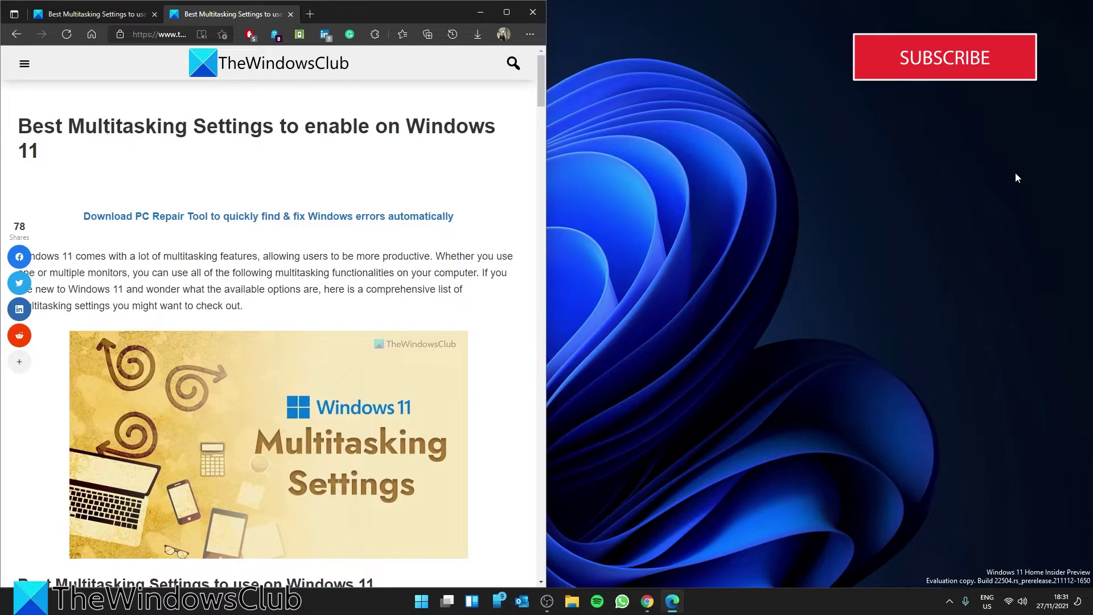
{"action": "left_click", "coordinate": [422, 601]}
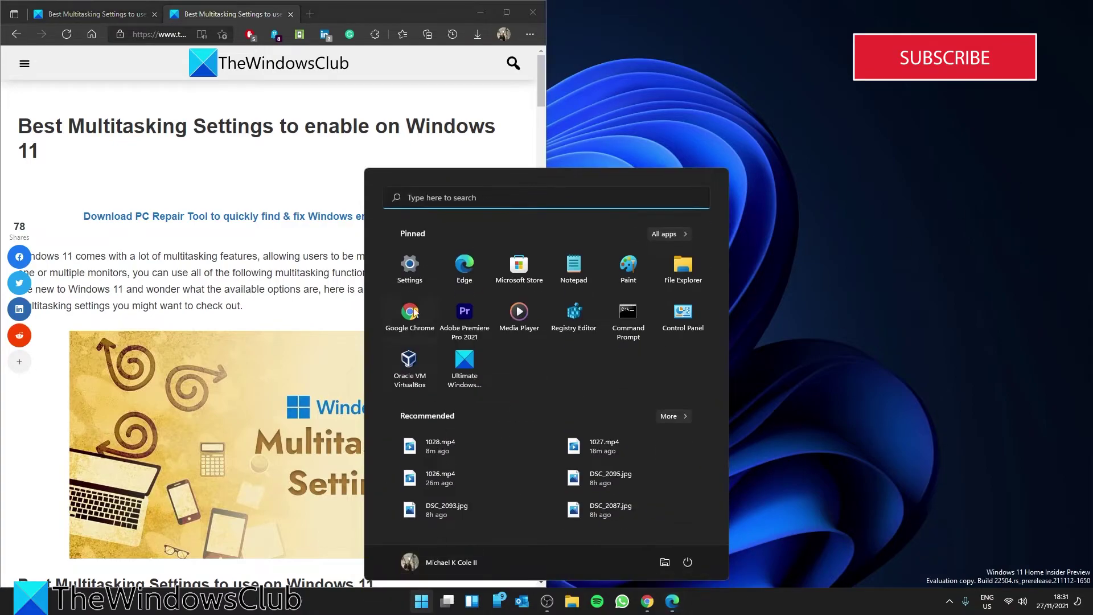
{"action": "left_click", "coordinate": [409, 266]}
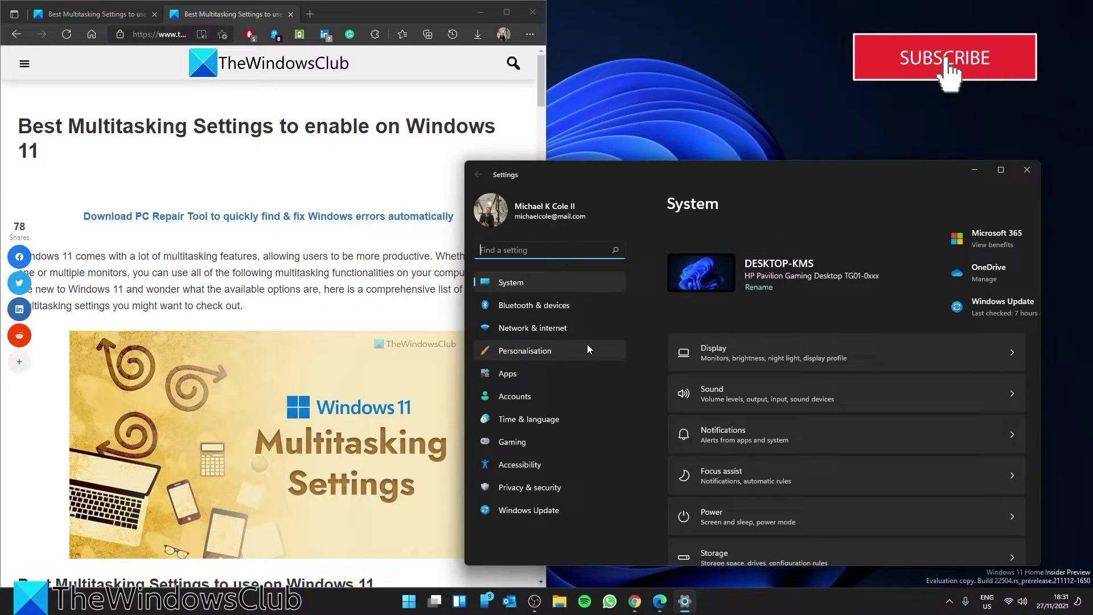
{"action": "scroll", "coordinate": [787, 370], "scroll_direction": "down", "scroll_amount": 5}
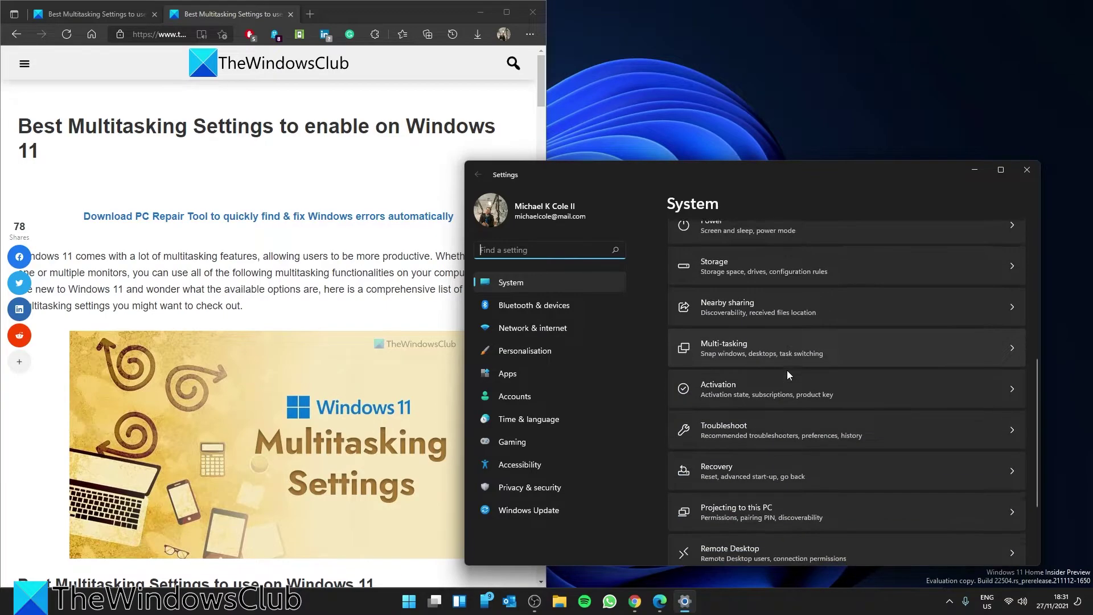
{"action": "scroll", "coordinate": [787, 370], "scroll_direction": "up", "scroll_amount": 1}
{"action": "left_click", "coordinate": [820, 324]}
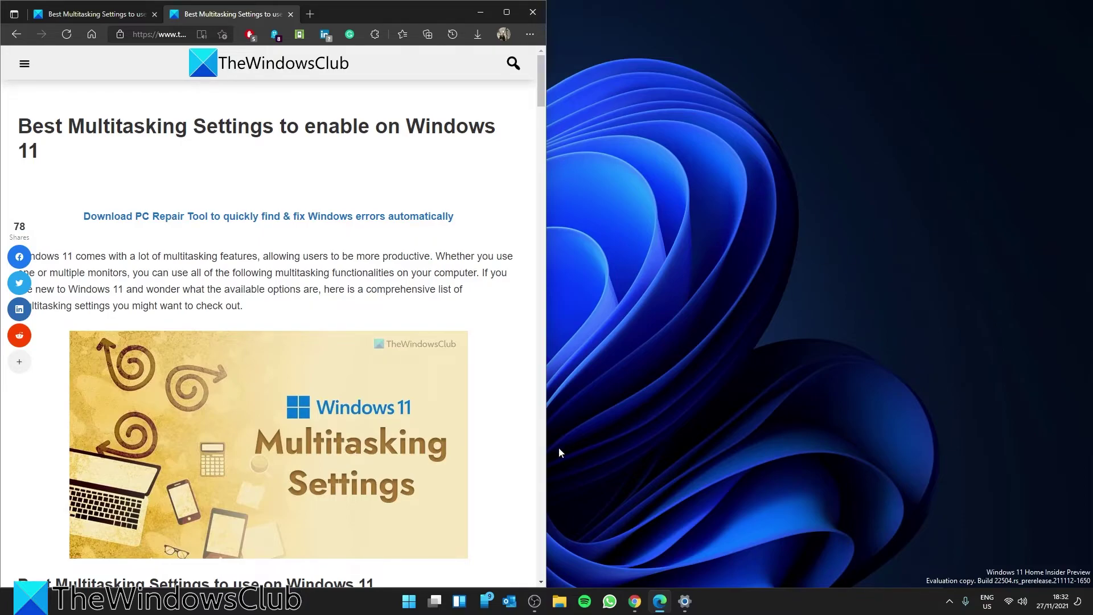
Open Settings > System > Display and expand the Multiple displays section
{"action": "left_click", "coordinate": [409, 601]}
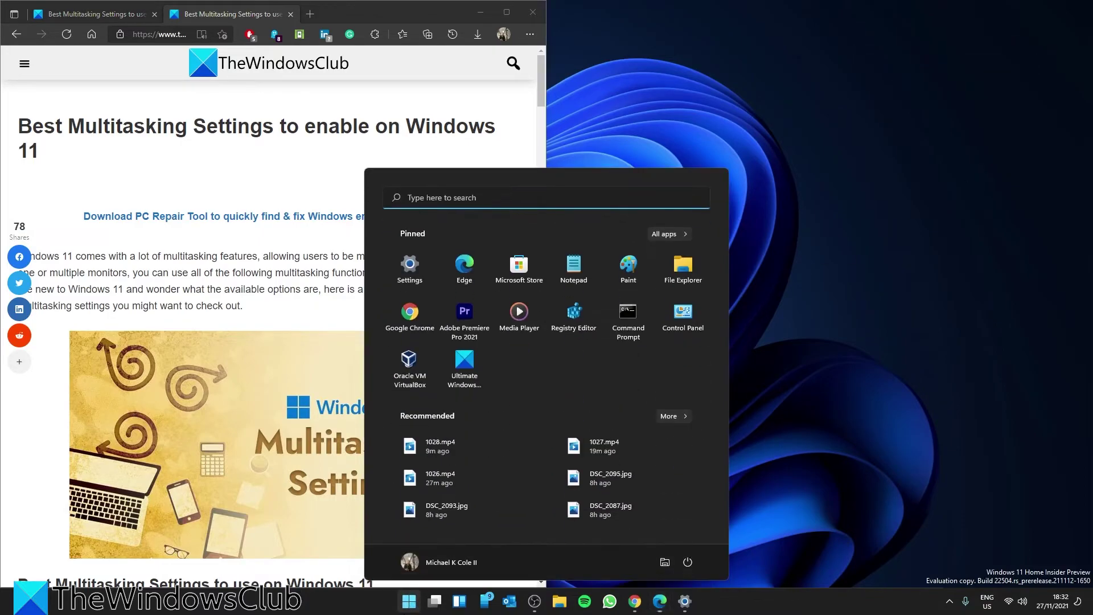
{"action": "left_click", "coordinate": [413, 277]}
{"action": "left_click", "coordinate": [558, 284]}
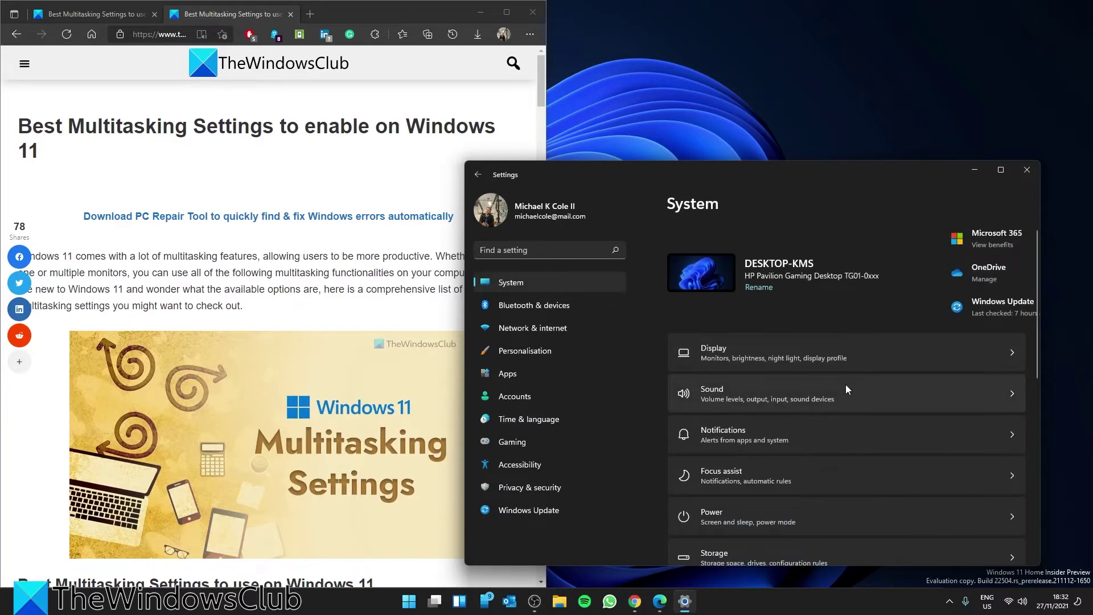
{"action": "left_click", "coordinate": [1011, 349]}
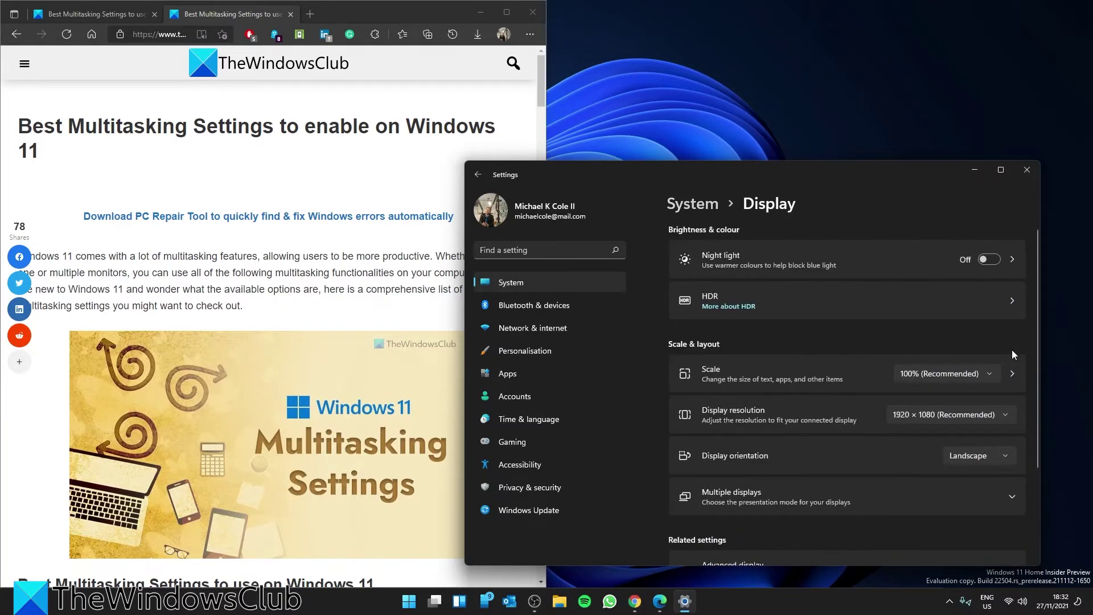
{"action": "scroll", "coordinate": [887, 349], "scroll_direction": "down", "scroll_amount": 2}
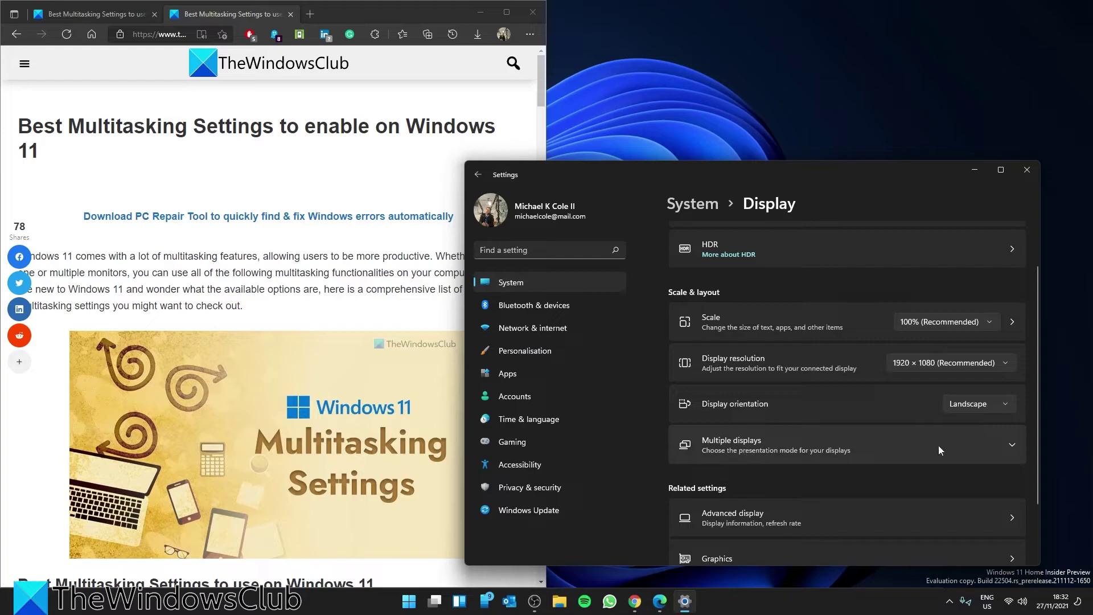
{"action": "left_click", "coordinate": [1012, 447]}
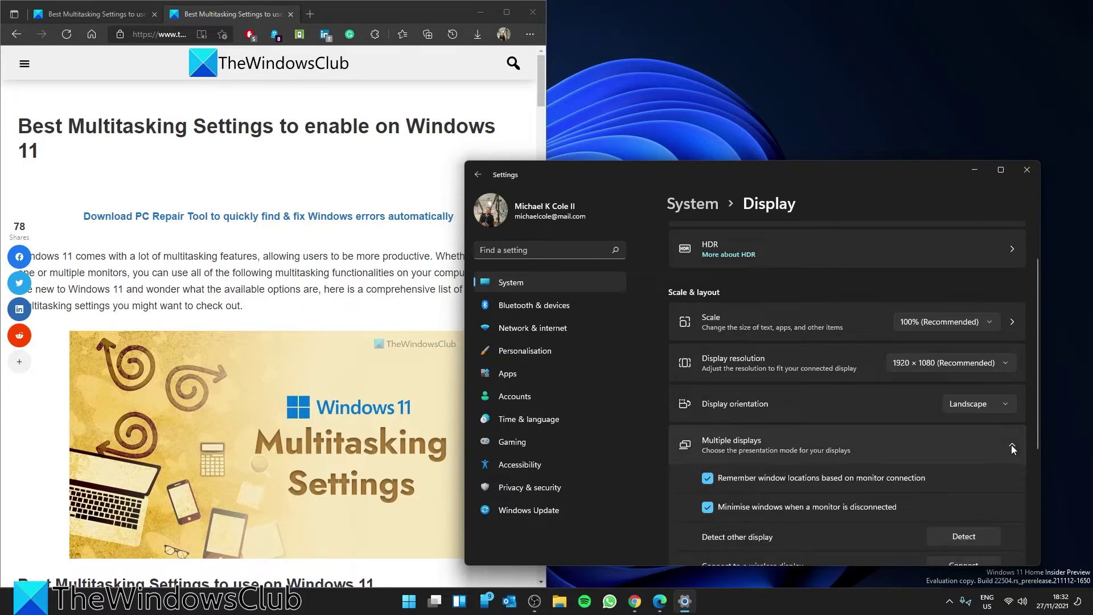
{"action": "scroll", "coordinate": [956, 441], "scroll_direction": "down", "scroll_amount": 2}
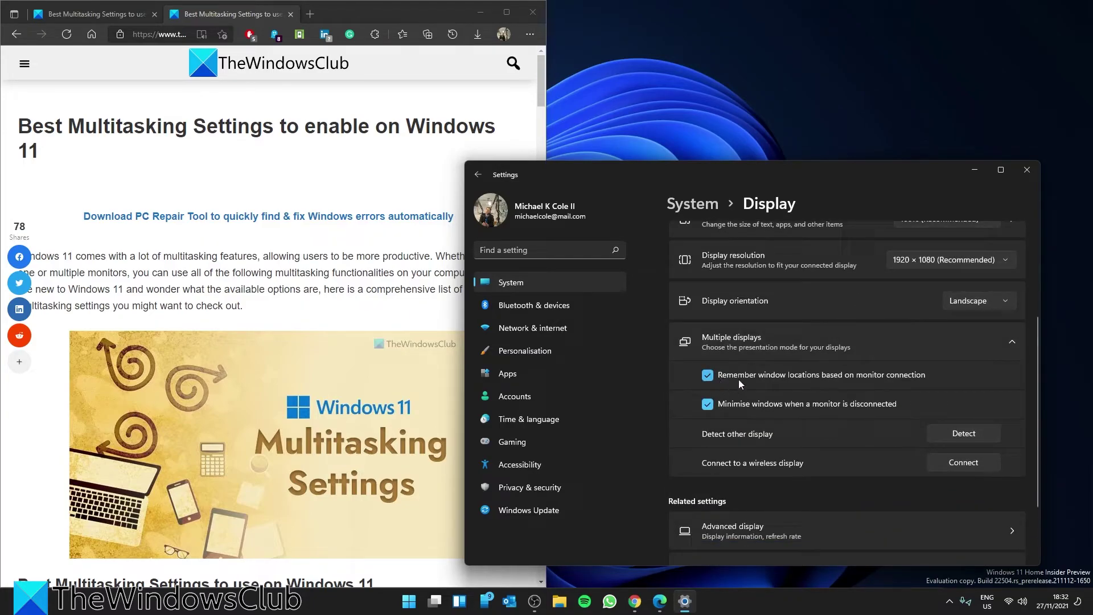